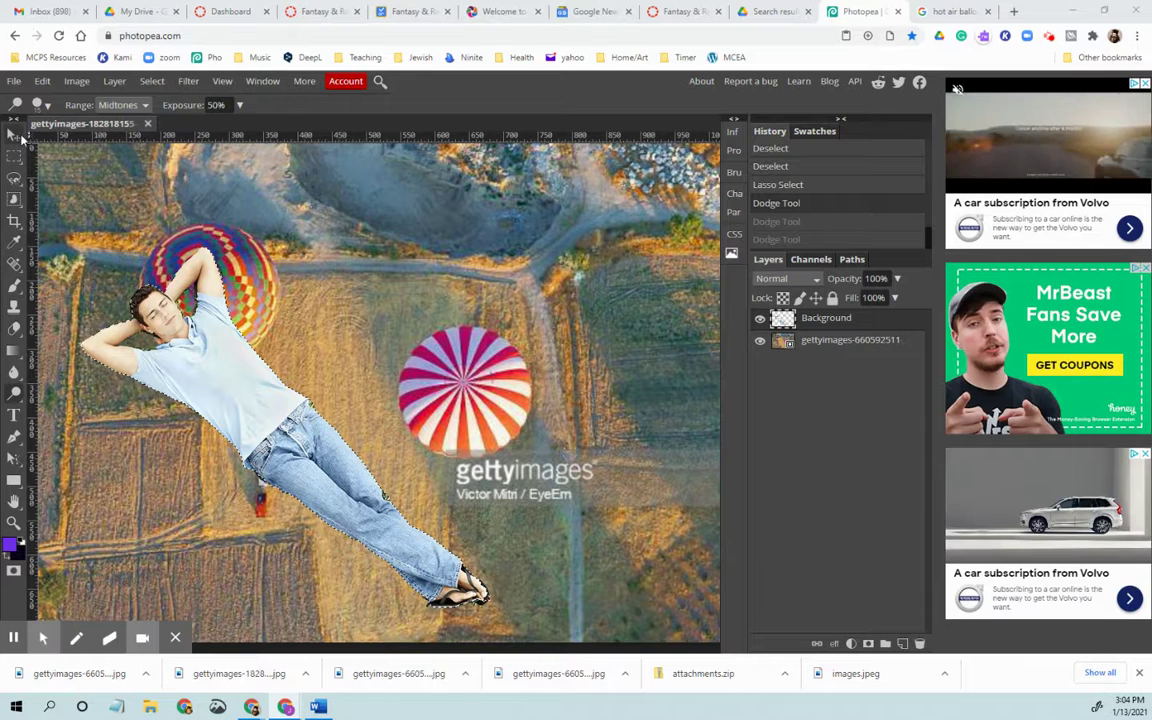
Clear the selection around the man and move him slightly down and left over the balloon photo.
left_click(15, 135)
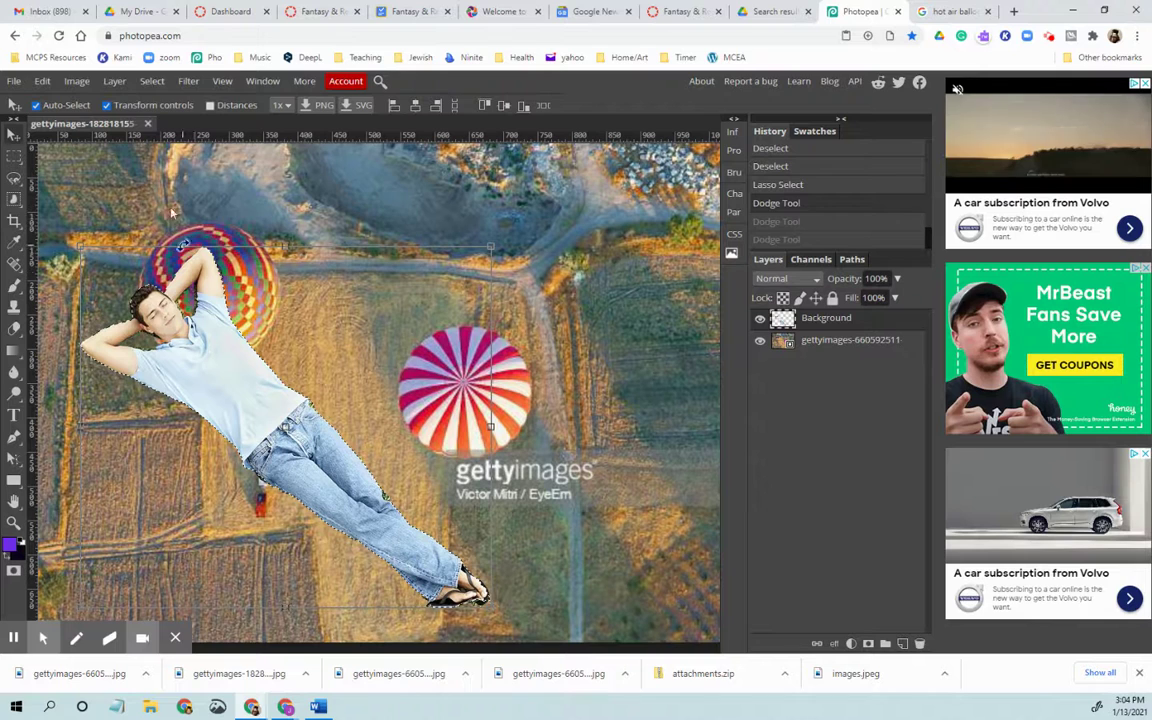
left_click(142, 80)
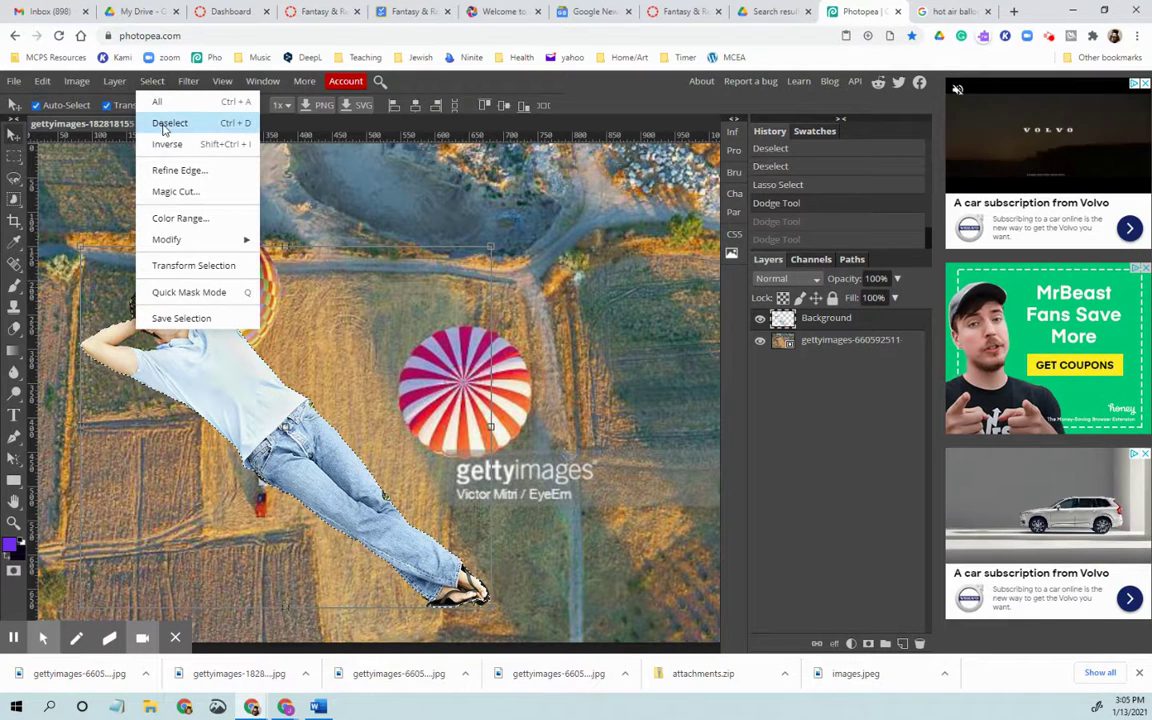
left_click(165, 122)
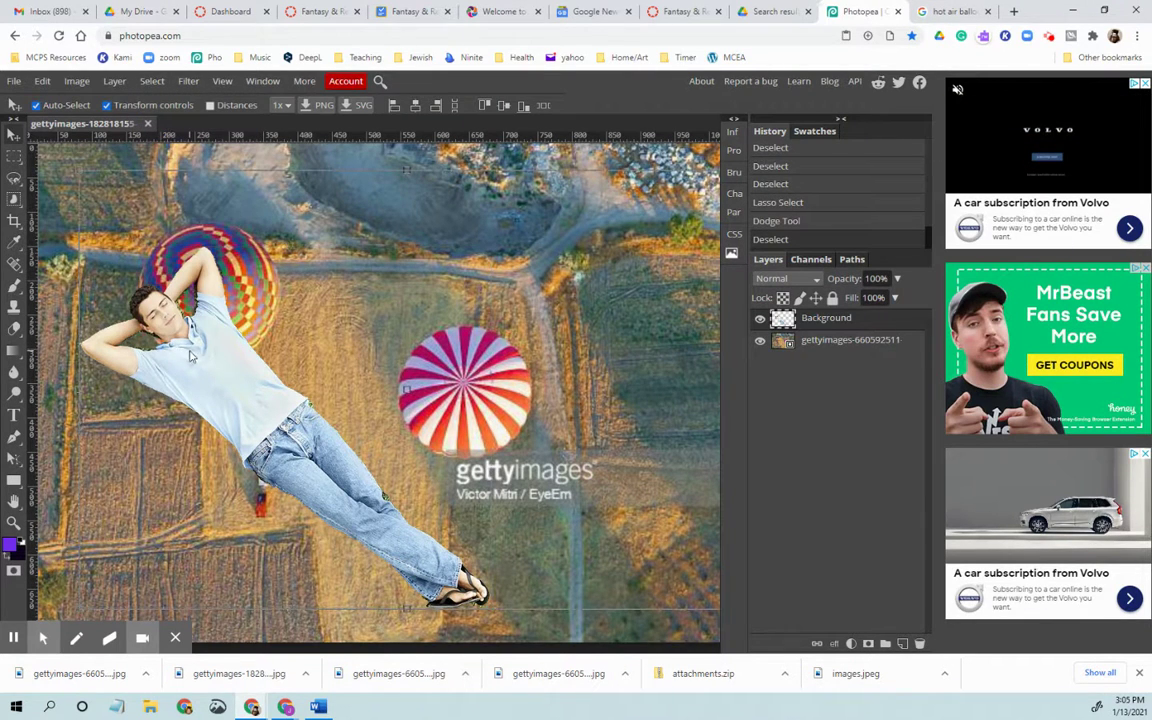
left_click_drag(205, 362, 172, 391)
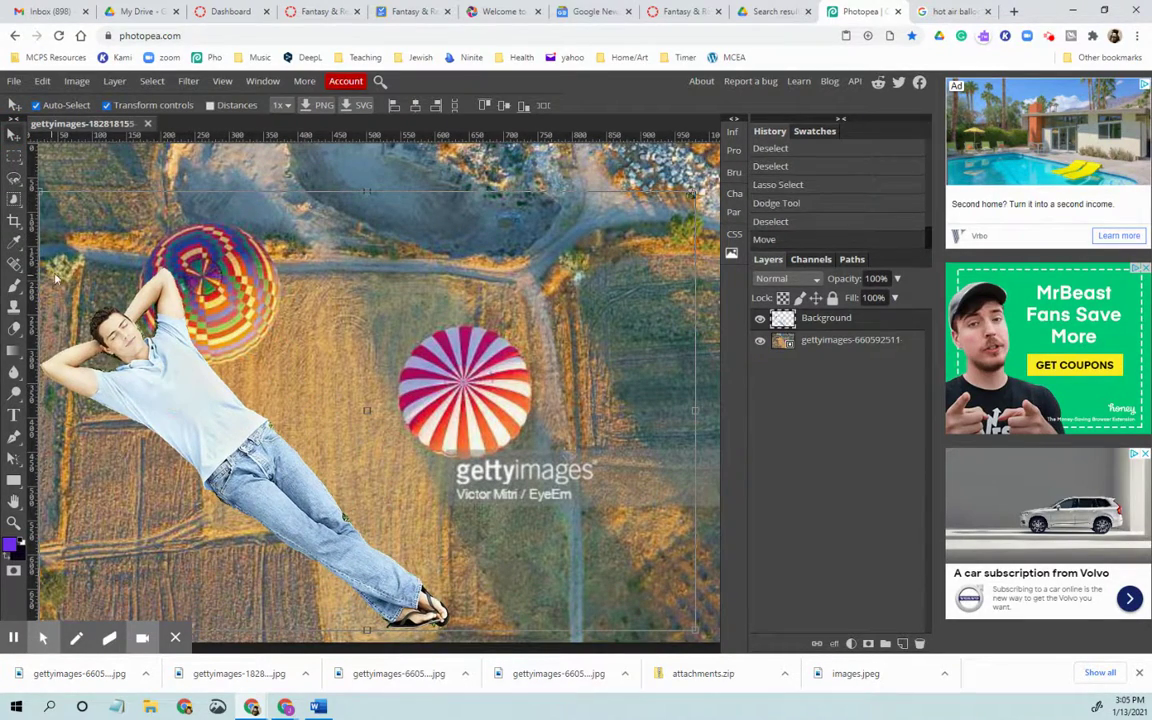
Rotate the man clockwise by about 46° so that he is vertical, and apply the transform.
left_click_drag(694, 189, 687, 185)
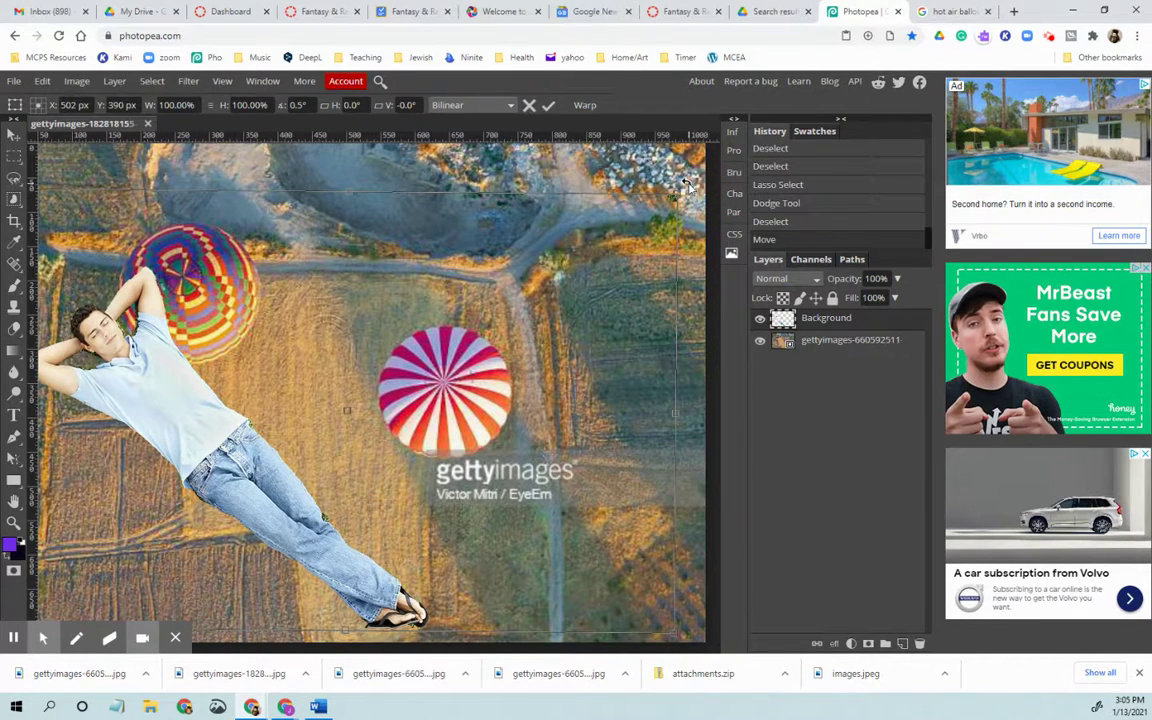
left_click(14, 521)
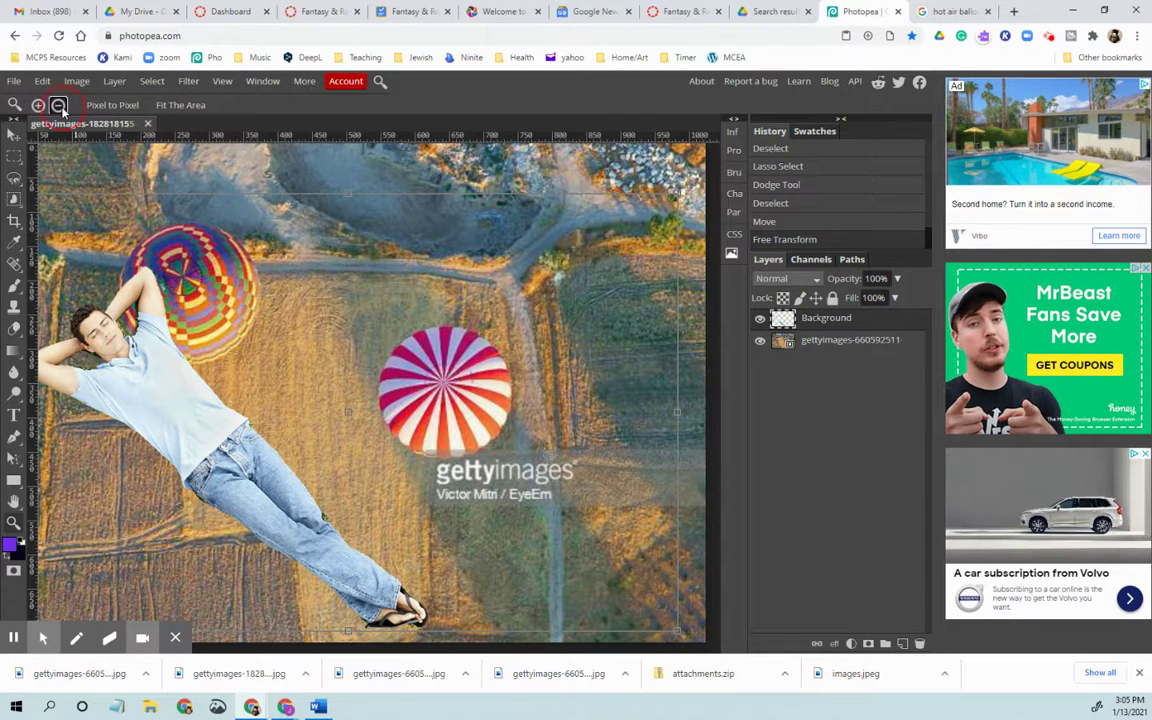
left_click(245, 185)
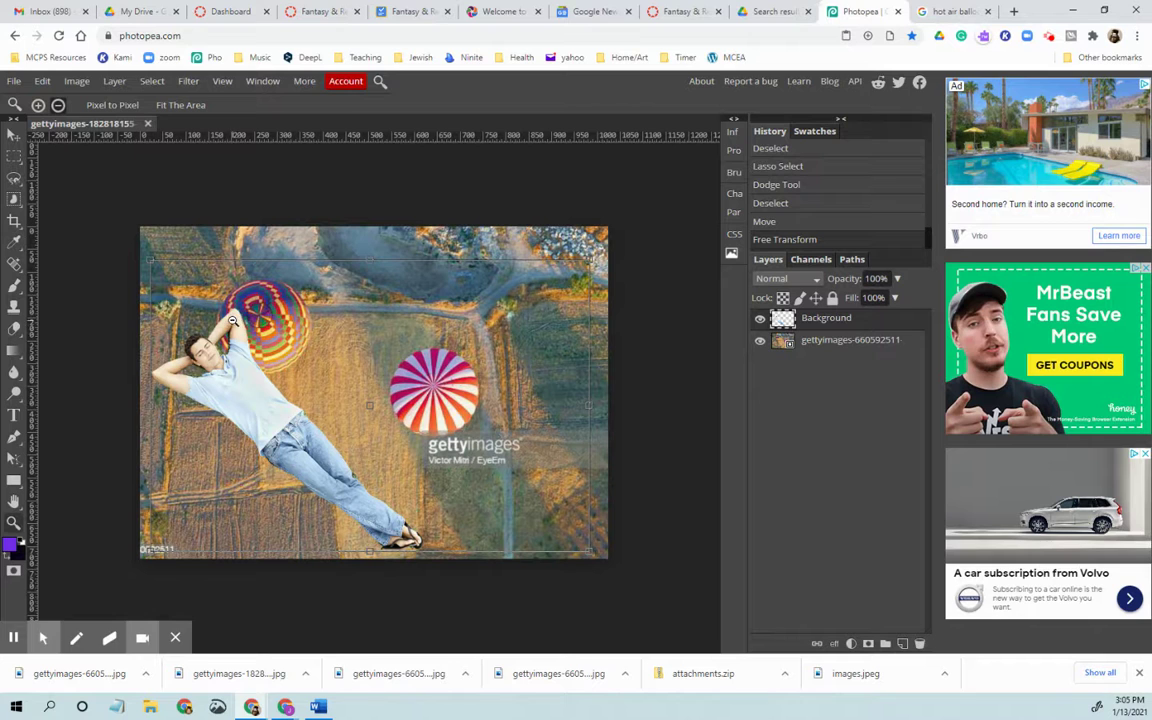
left_click(14, 133)
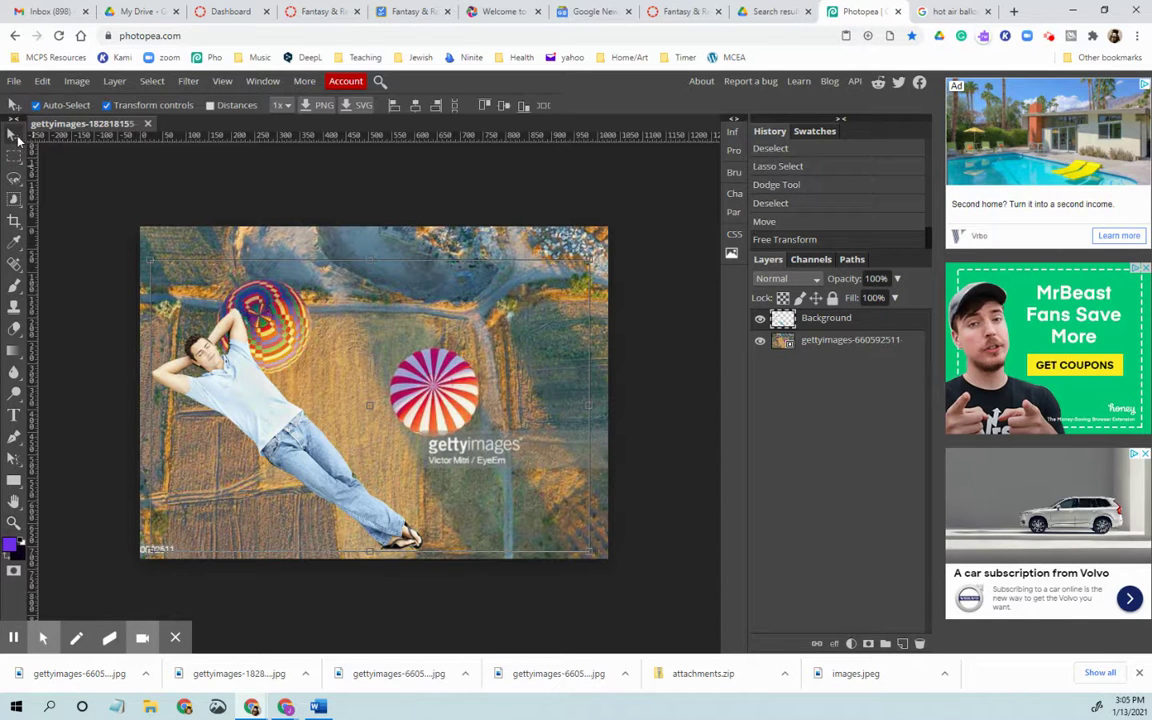
left_click_drag(604, 250, 571, 455)
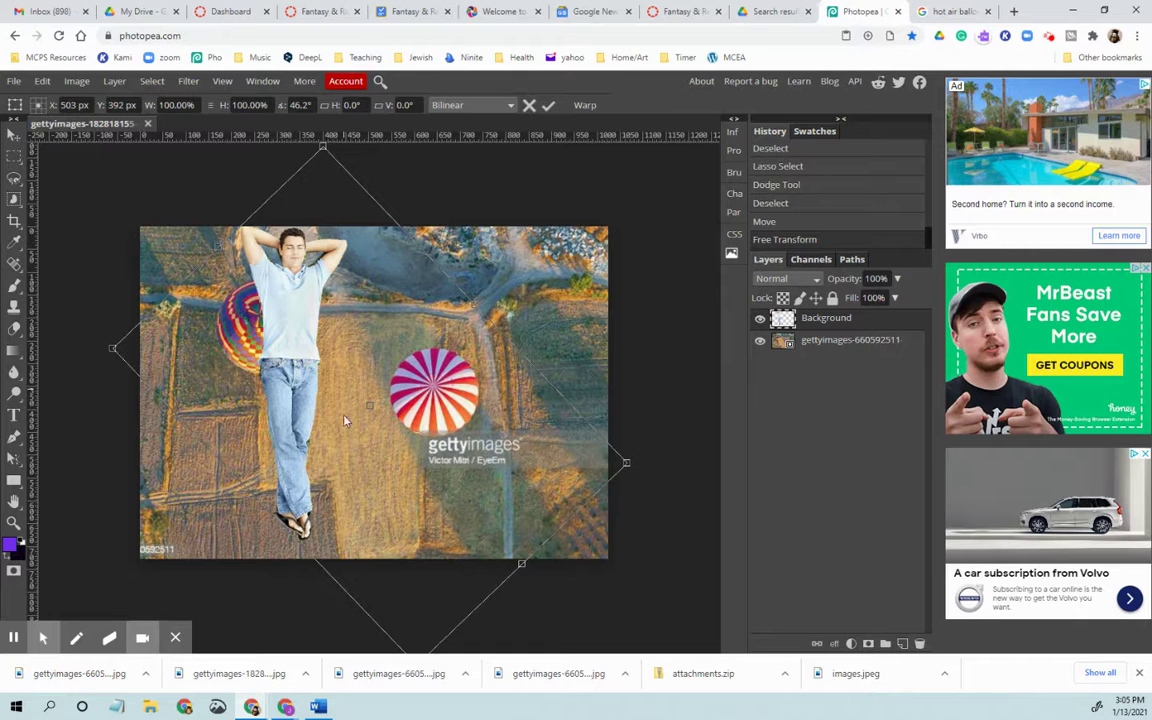
left_click(14, 133)
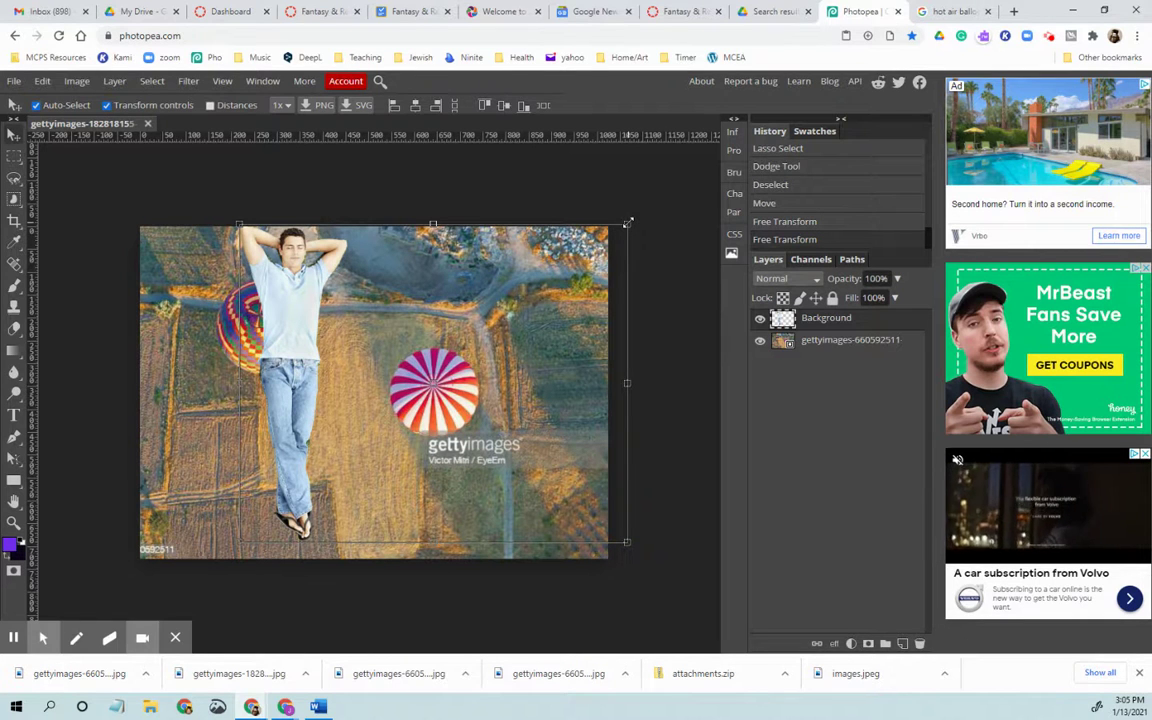
Scale the man down proportionally to about 76.5% and place him between the two balloons.
left_click_drag(627, 222, 502, 331)
key("Return")
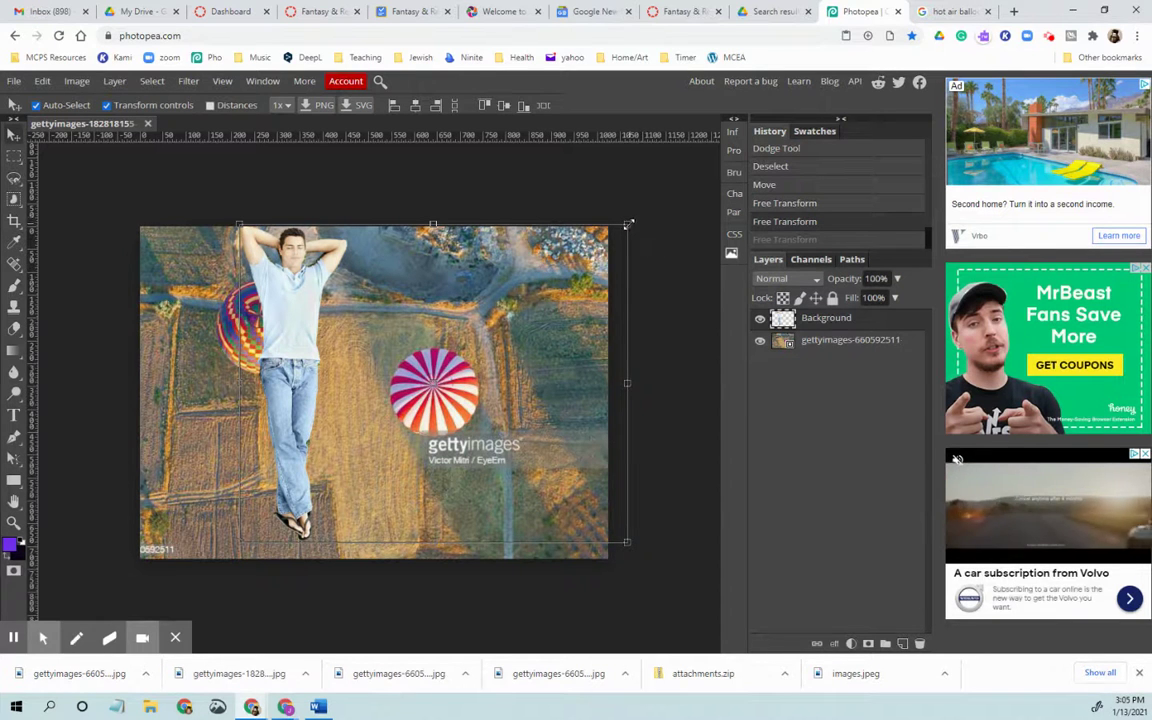
left_click_drag(628, 222, 537, 300)
left_click_drag(352, 358, 420, 366)
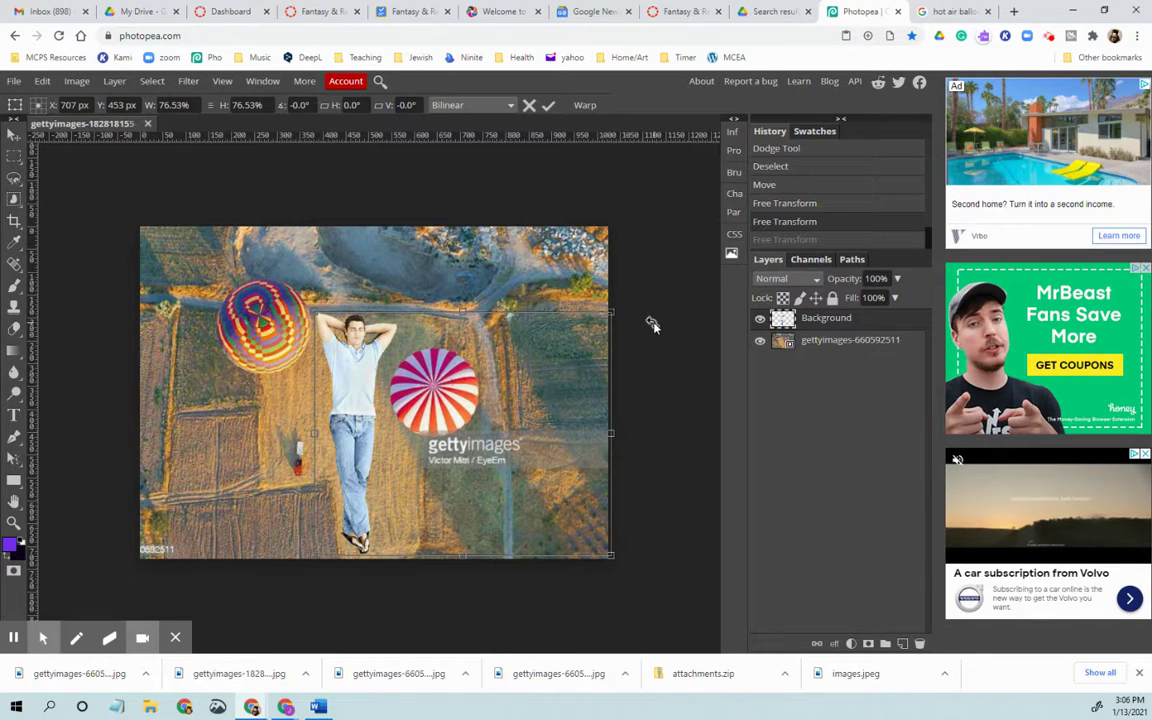
left_click(14, 134)
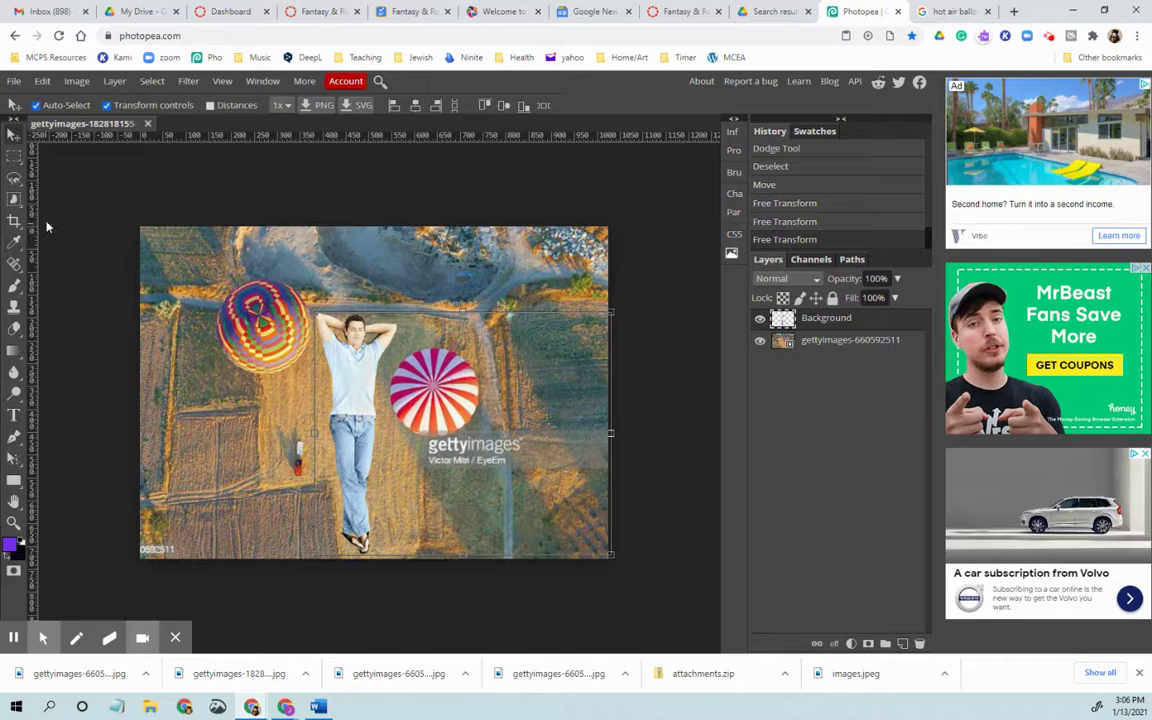
left_click(12, 399)
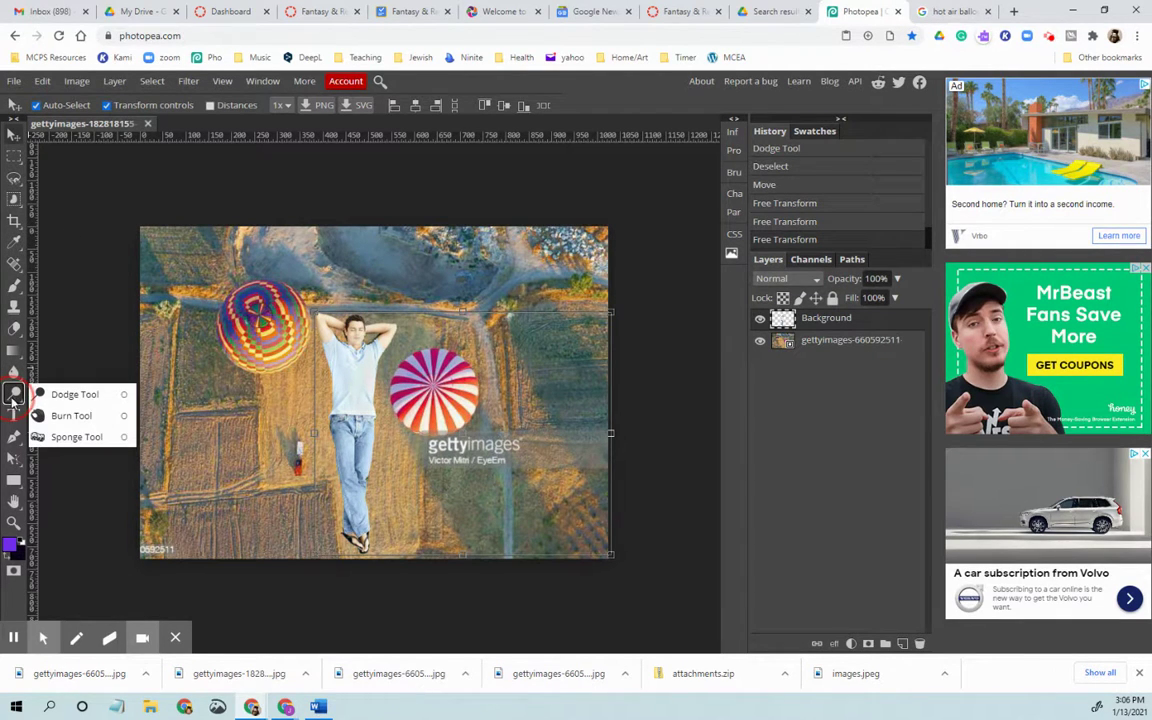
left_click(57, 396)
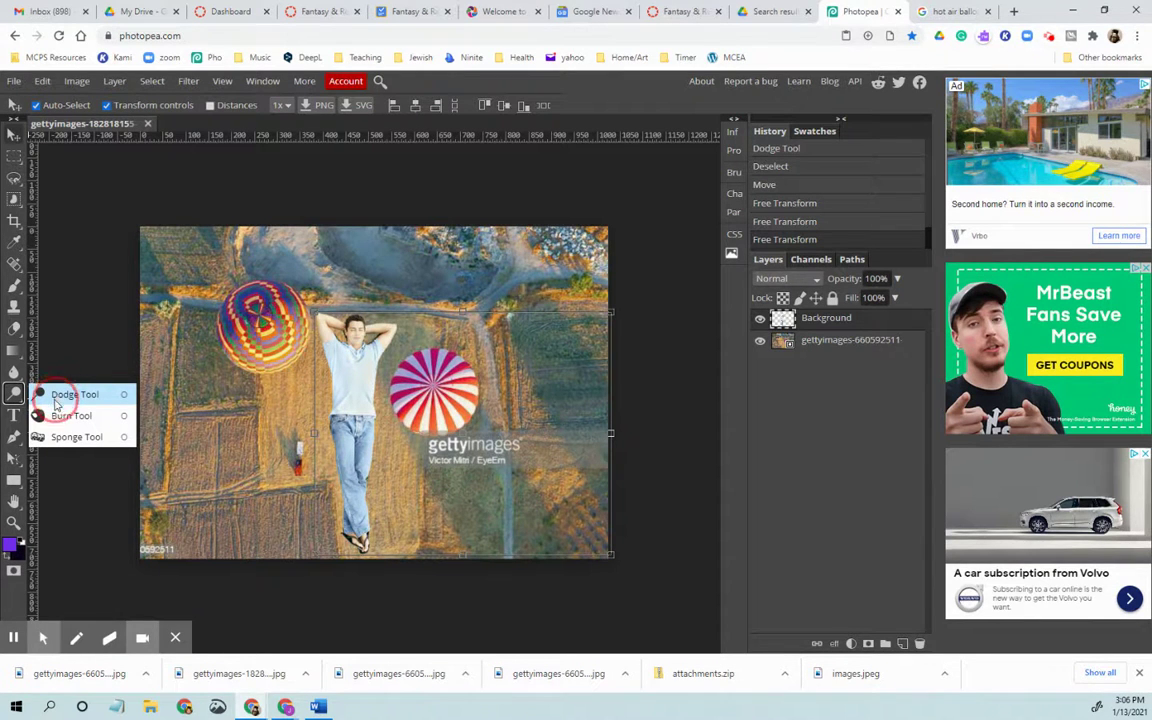
left_click(57, 416)
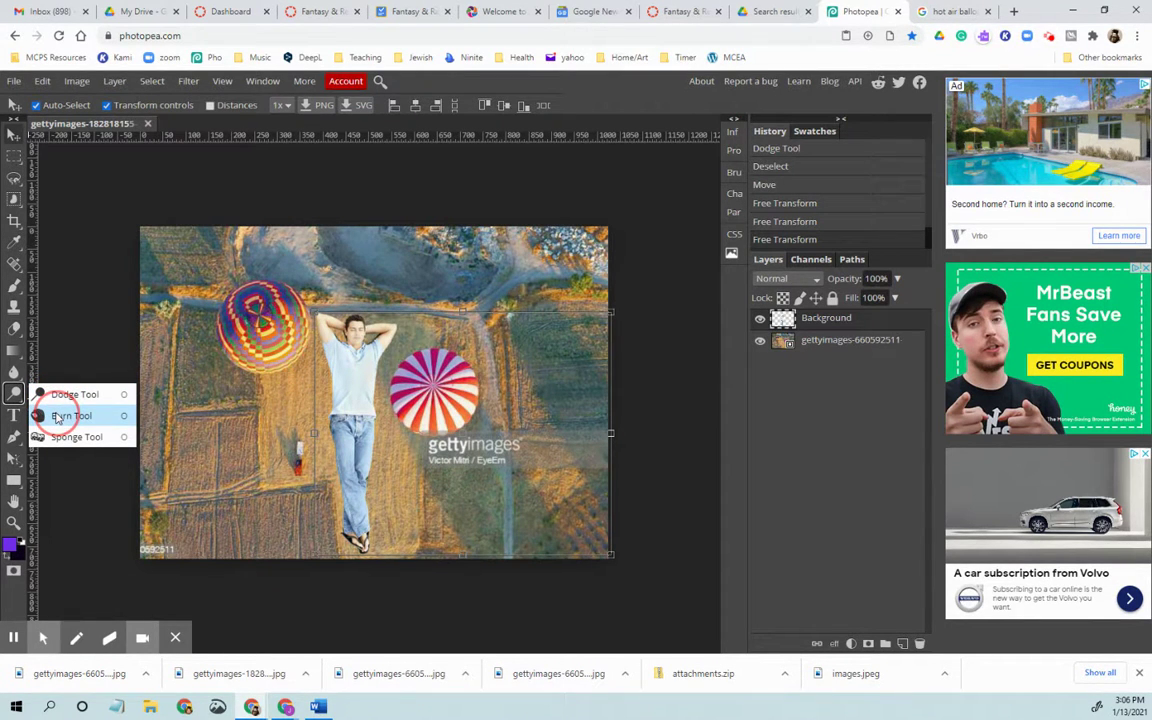
left_click(62, 398)
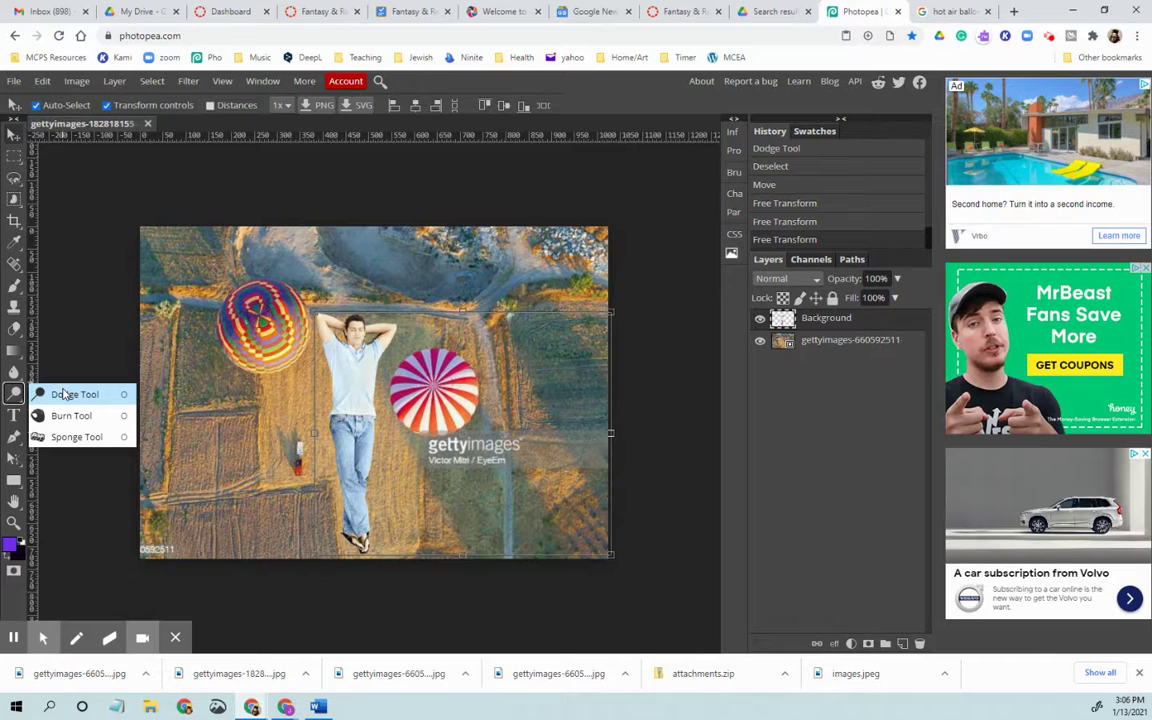
left_click(78, 372)
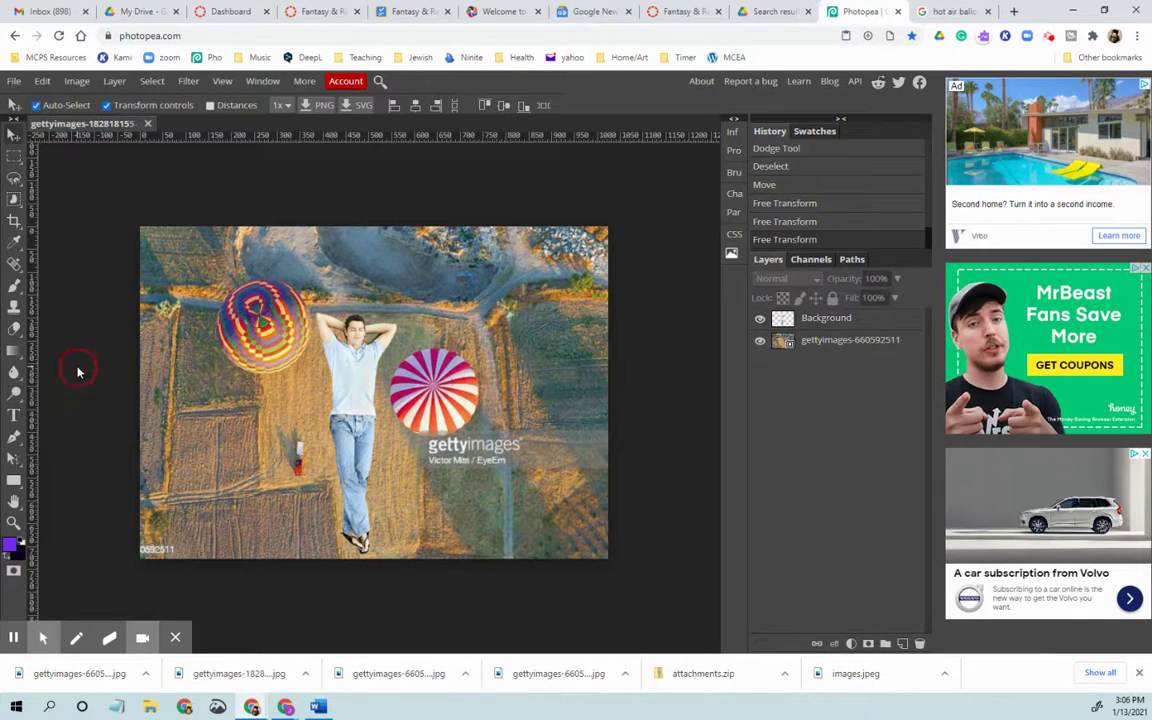
Set up the Dodge tool on the Background layer with a 12 px brush at 23% hardness.
key("ctrl+plus")
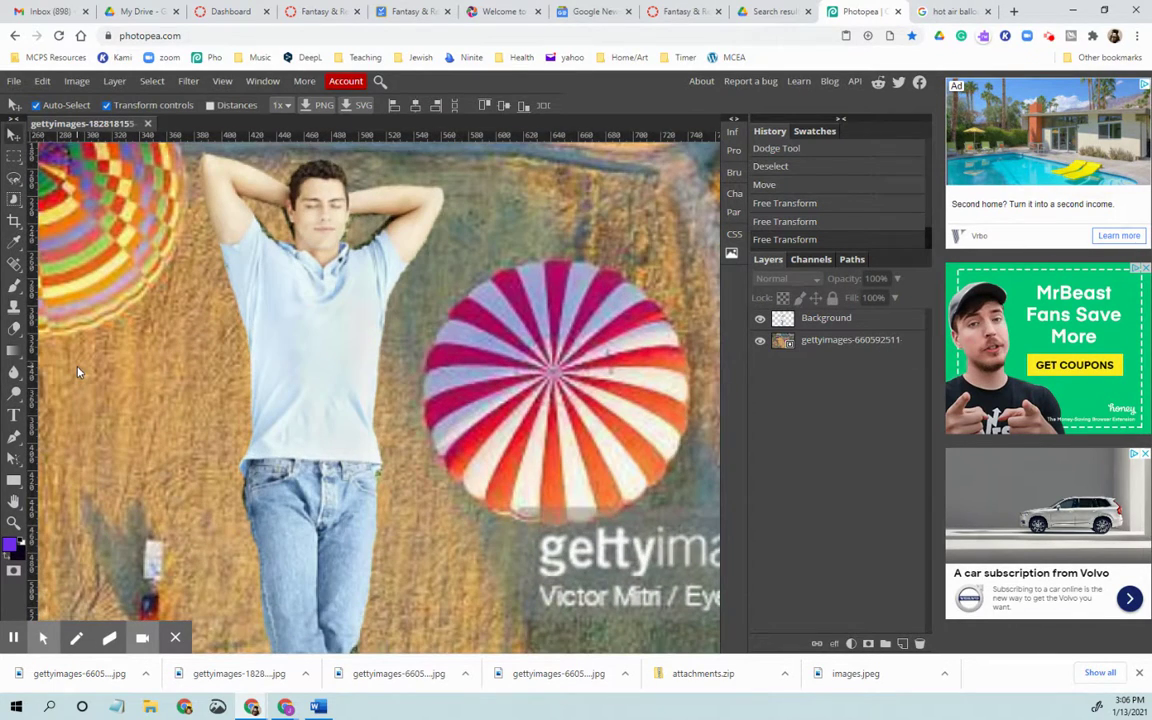
scroll(311, 381, "up", 3)
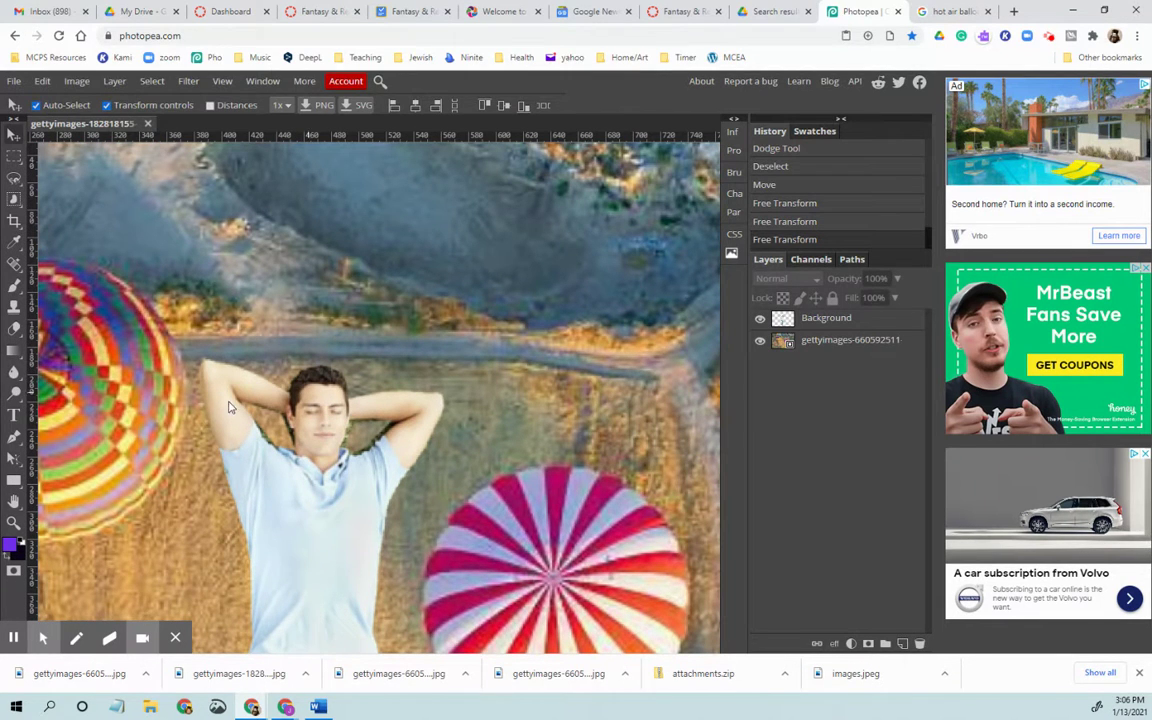
left_click_drag(14, 392, 60, 396)
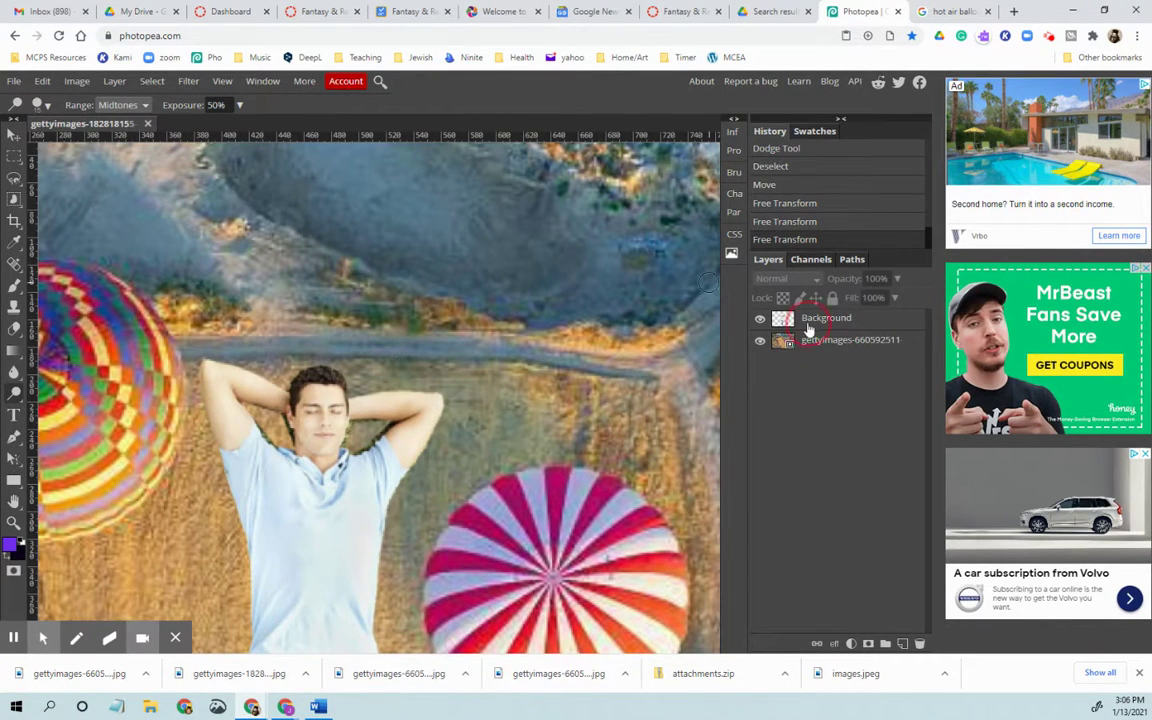
left_click(808, 330)
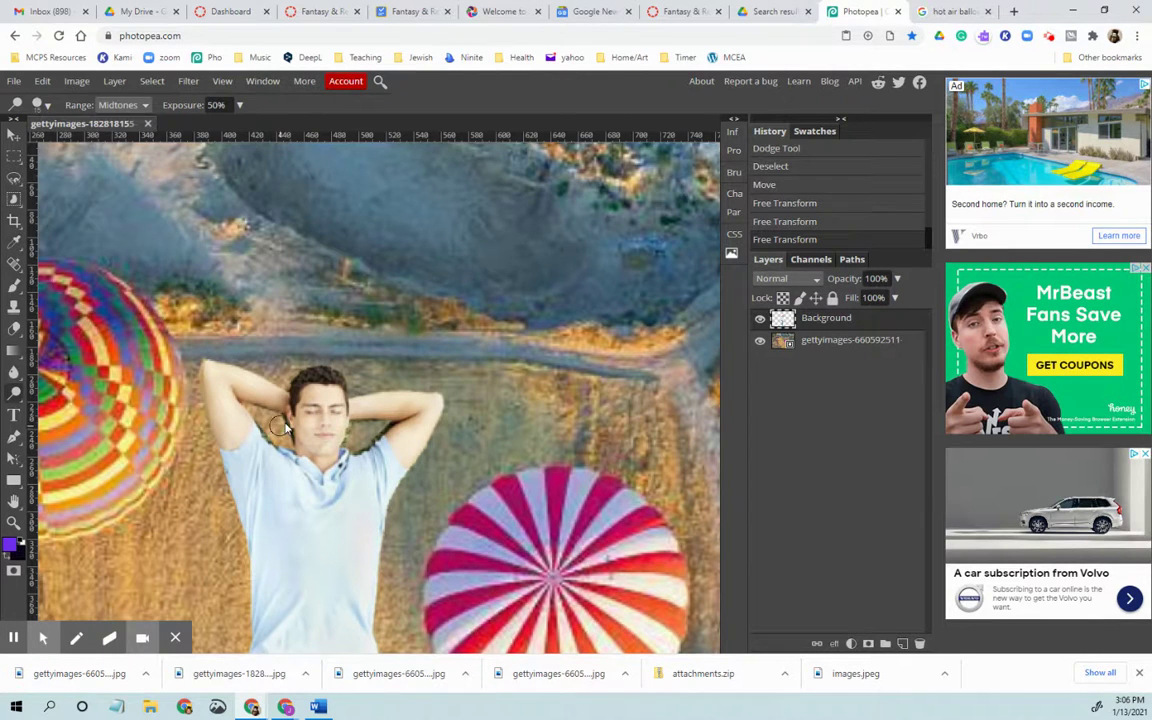
left_click(47, 110)
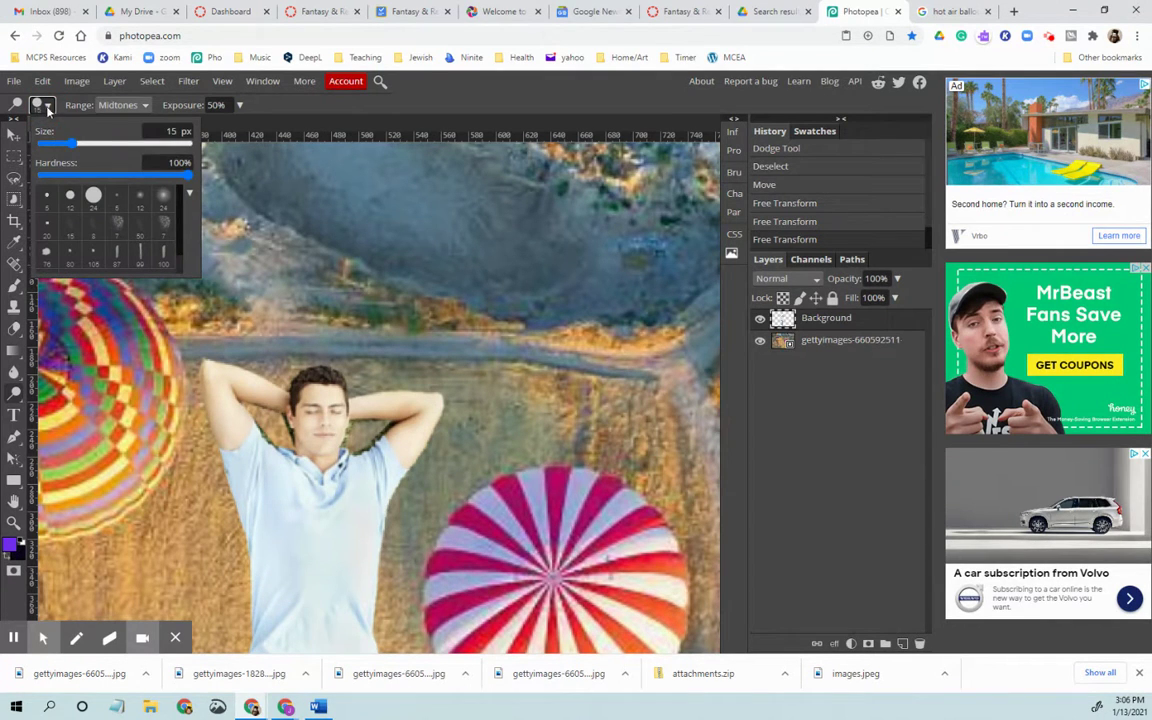
mouse_move(65, 145)
left_mouse_down()
mouse_move(140, 145)
mouse_move(71, 147)
left_mouse_up()
left_click_drag(188, 176, 72, 175)
Try dodging the man's hair with the soft brush, and undo the stroke.
left_click(285, 356)
left_click(325, 382)
mouse_move(325, 382)
left_mouse_down()
mouse_move(315, 378)
mouse_move(335, 385)
left_mouse_up()
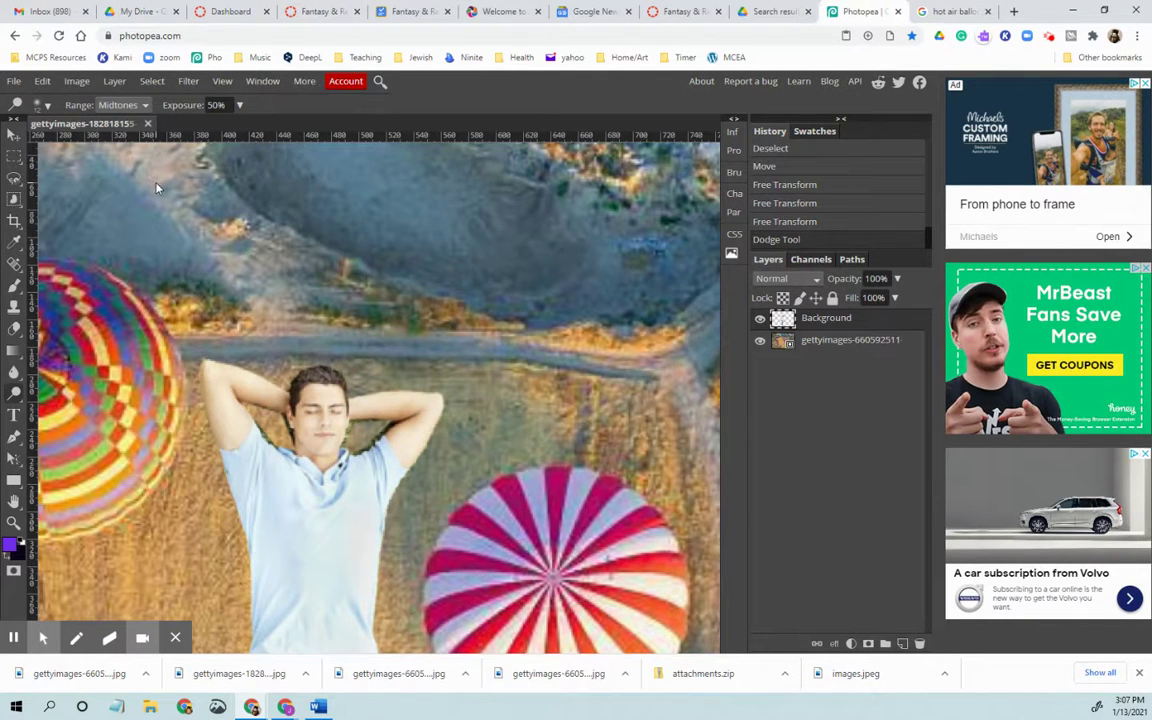
key("ctrl+z")
Set the dodge brush hardness to 100%.
left_click(40, 104)
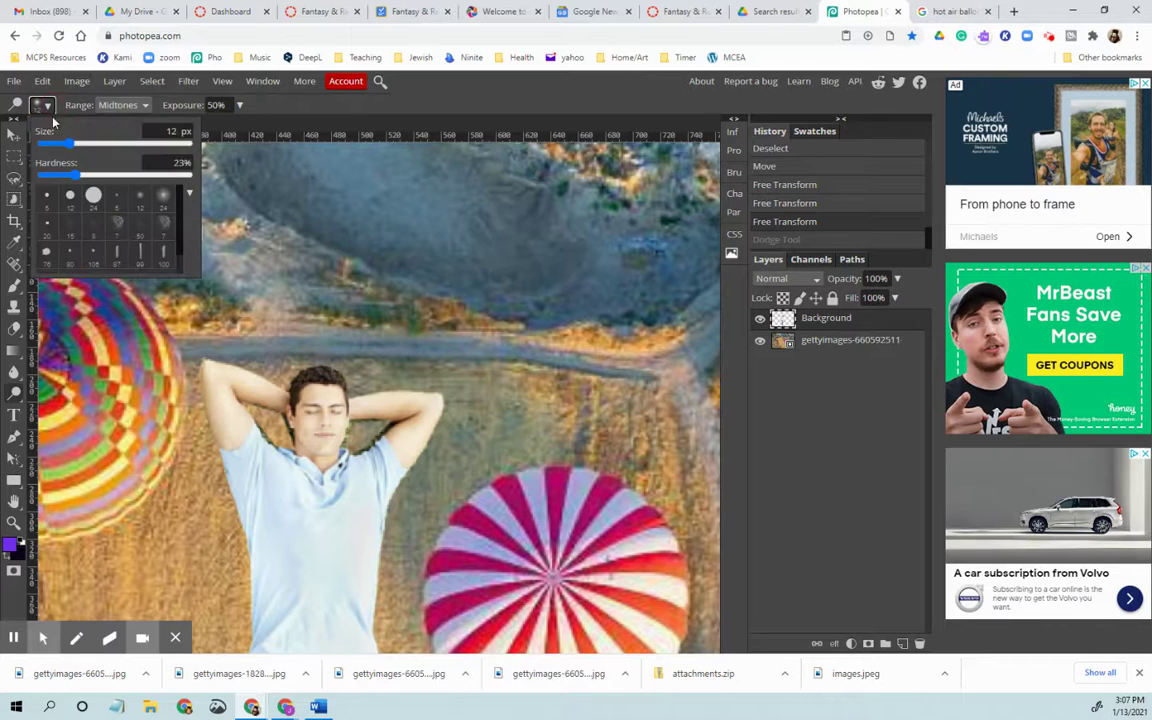
left_click_drag(104, 175, 195, 175)
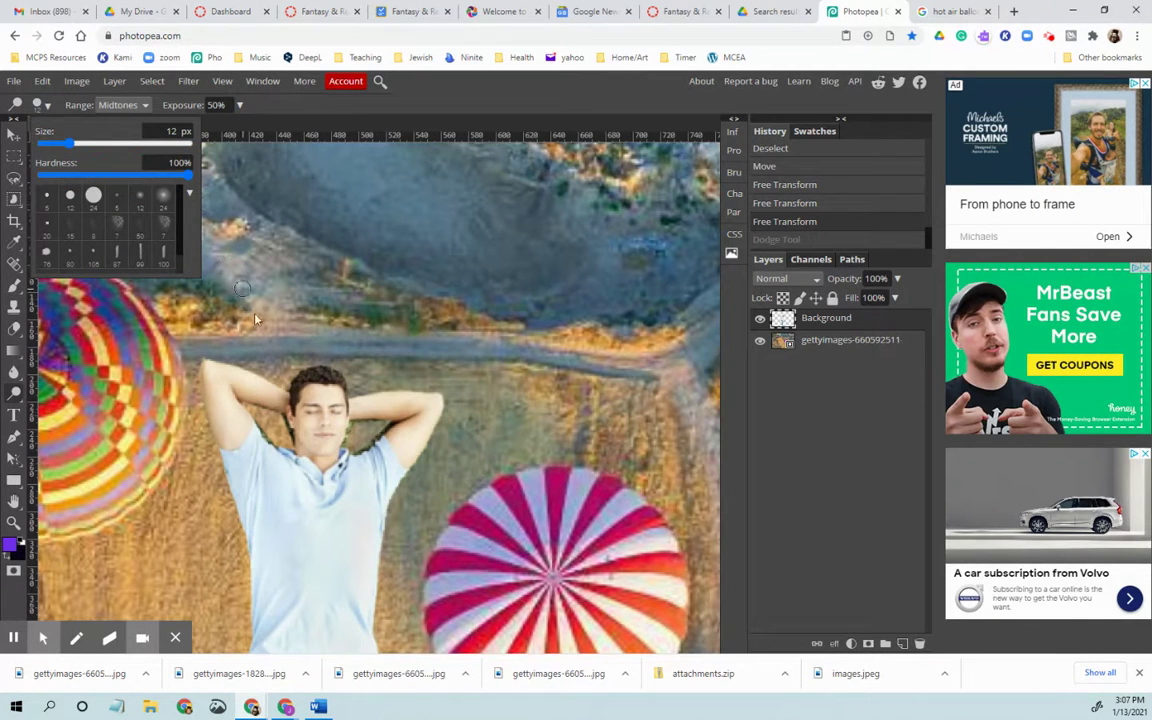
Try lightening the man's hair with hard-edged dodge strokes, and undo all of them.
mouse_move(290, 372)
left_mouse_down()
mouse_move(272, 358)
mouse_move(288, 404)
mouse_move(300, 378)
mouse_move(330, 382)
mouse_move(321, 379)
left_mouse_up()
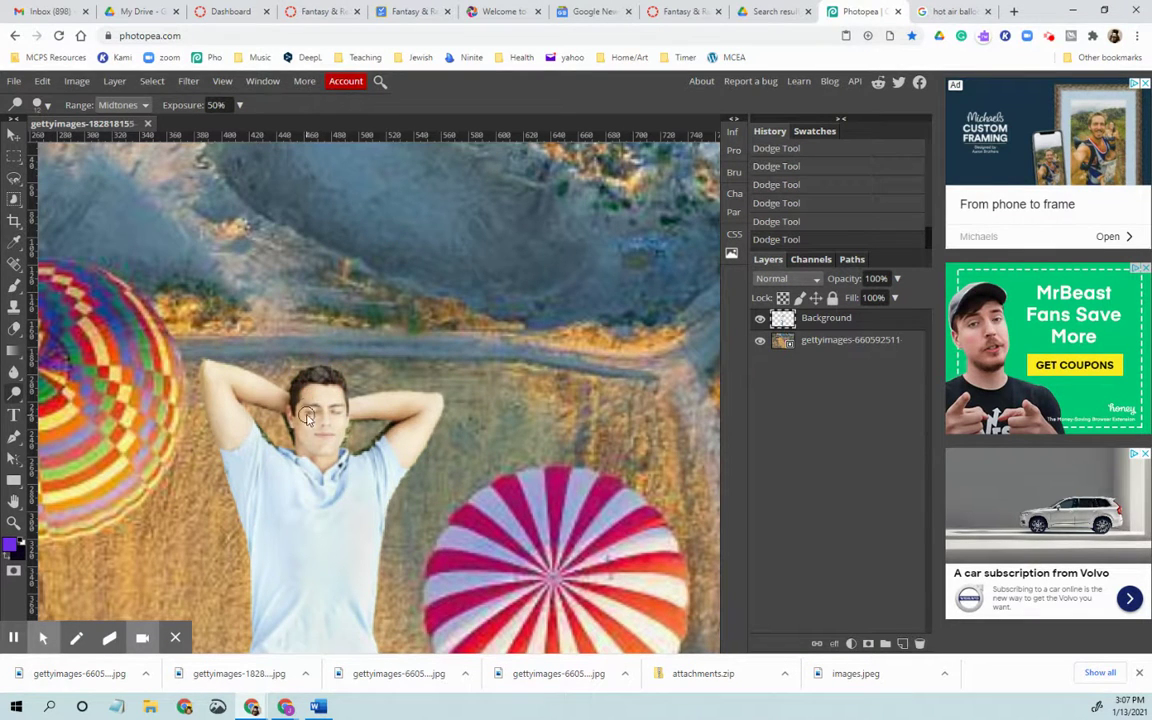
left_click_drag(295, 350, 335, 385)
key("ctrl+z")
key("ctrl+z")
key("ctrl+z")
key("ctrl+z")
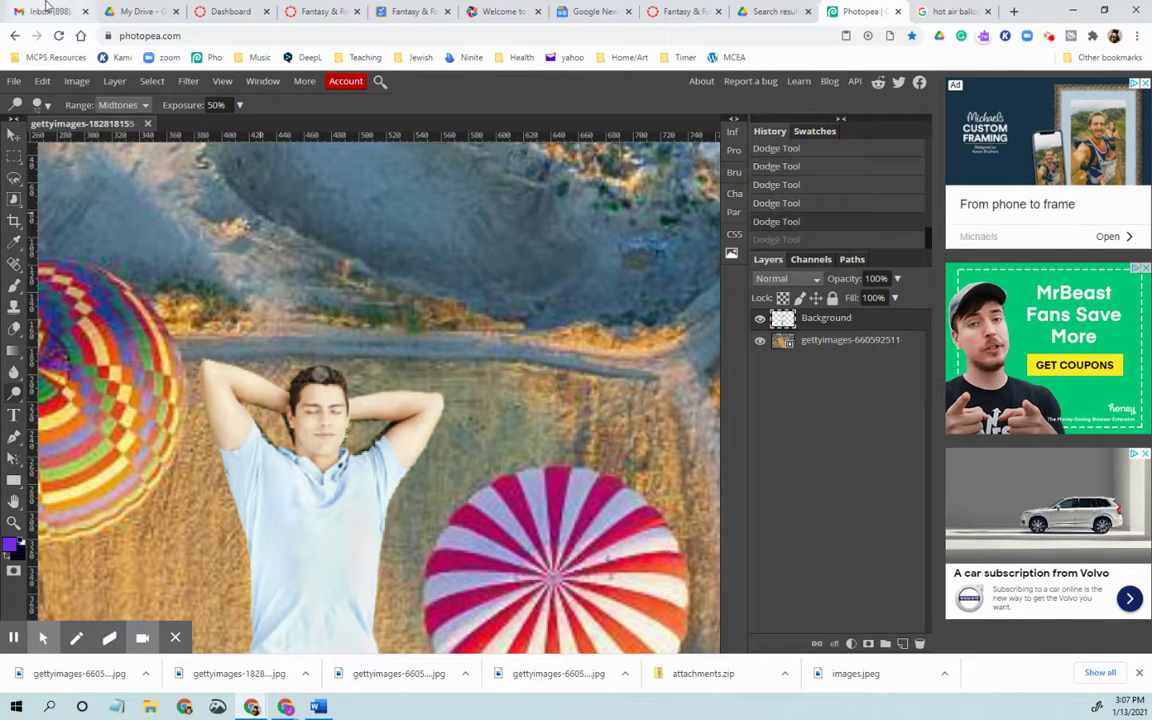
key("ctrl+z")
key("ctrl+z")
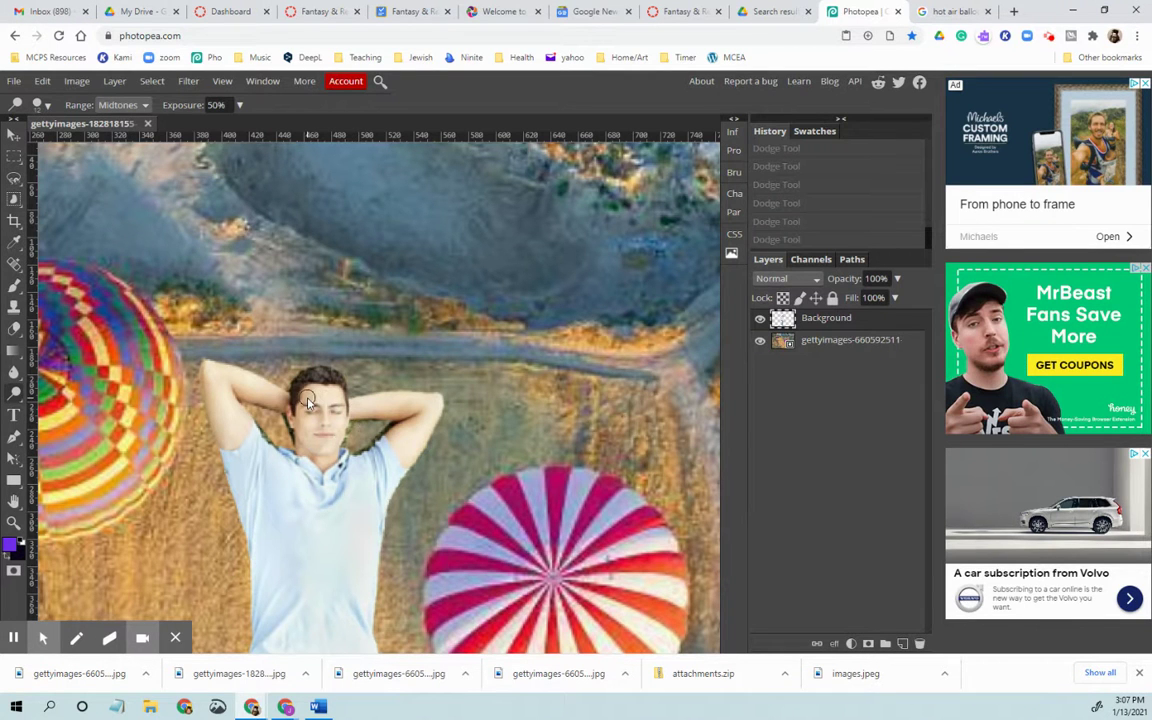
Try lightening the man's hair and face up close with repeated dodge strokes, and undo them.
scroll(307, 403, "up", 3)
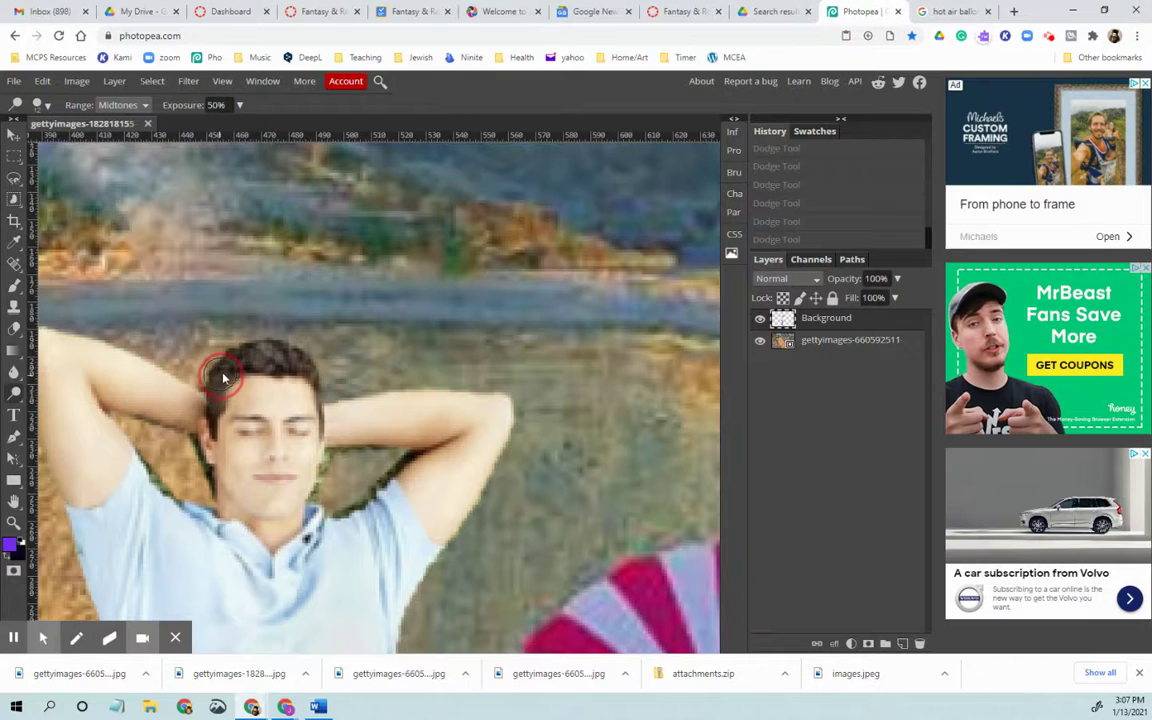
mouse_move(255, 363)
left_mouse_down()
mouse_move(290, 368)
mouse_move(314, 432)
mouse_move(298, 386)
mouse_move(225, 388)
mouse_move(220, 400)
mouse_move(282, 410)
mouse_move(249, 399)
mouse_move(278, 399)
mouse_move(280, 427)
mouse_move(257, 455)
mouse_move(215, 418)
left_mouse_up()
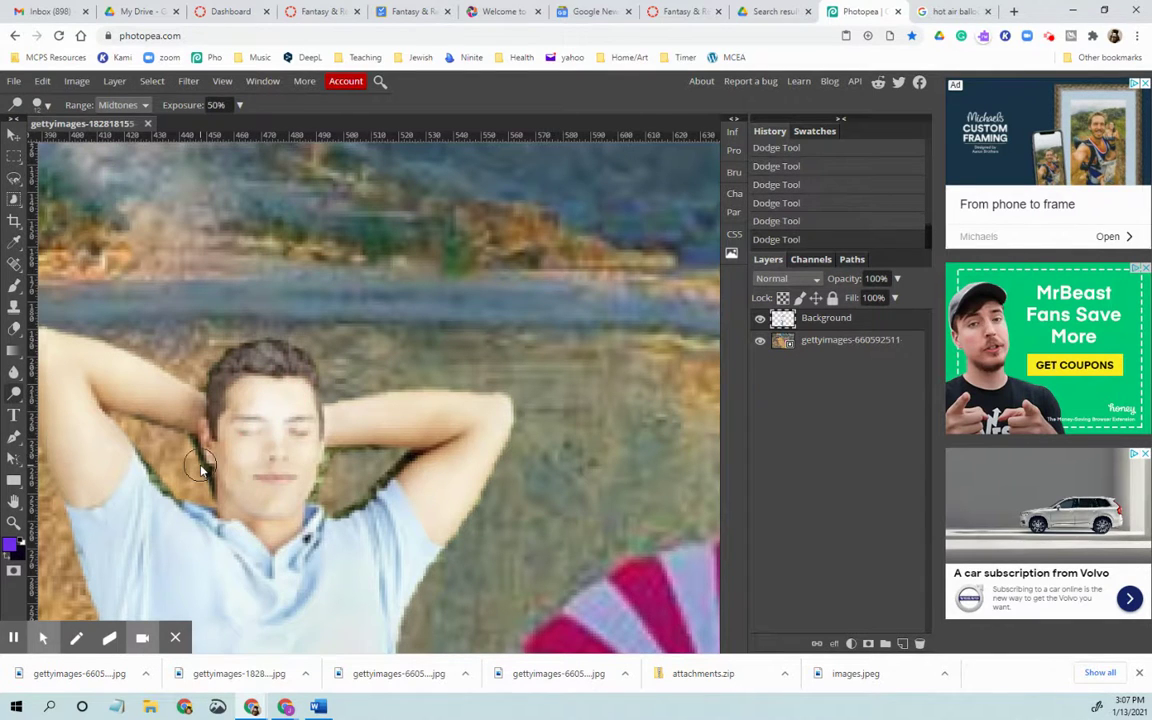
key("ctrl+z")
key("ctrl+z")
key("ctrl+z")
key("ctrl+z")
key("ctrl+z")
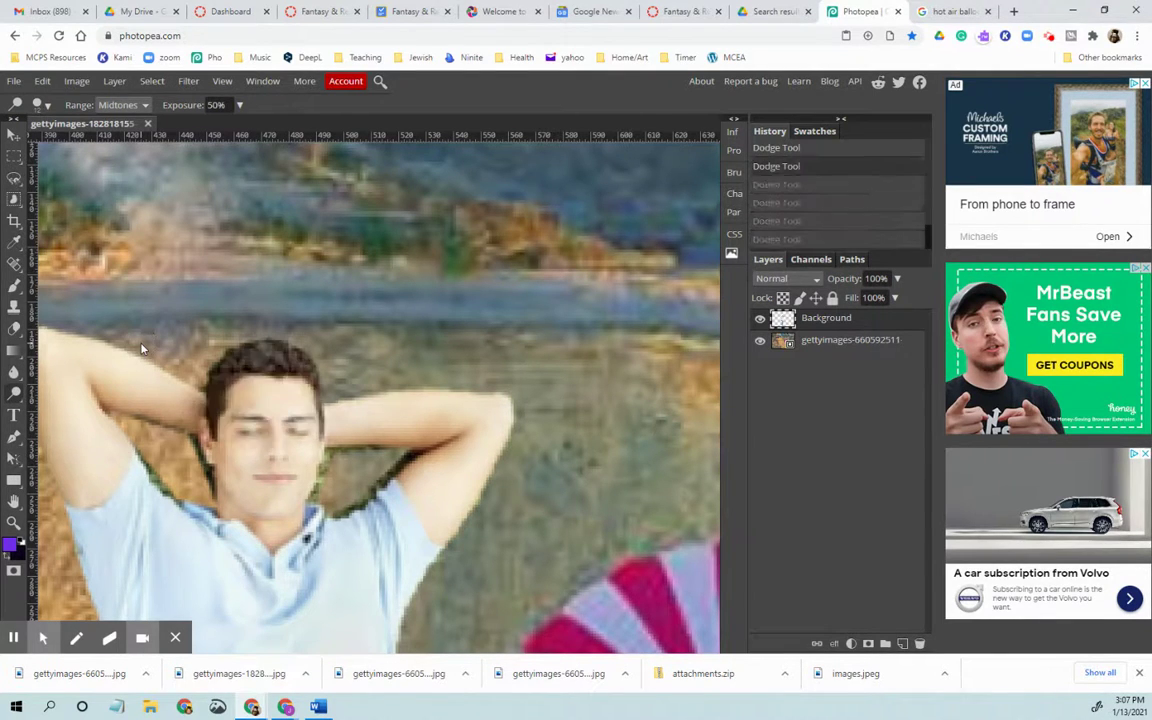
Enlarge the dodge brush to 465 px so it covers a large part of the man.
scroll(141, 347, "down", 5)
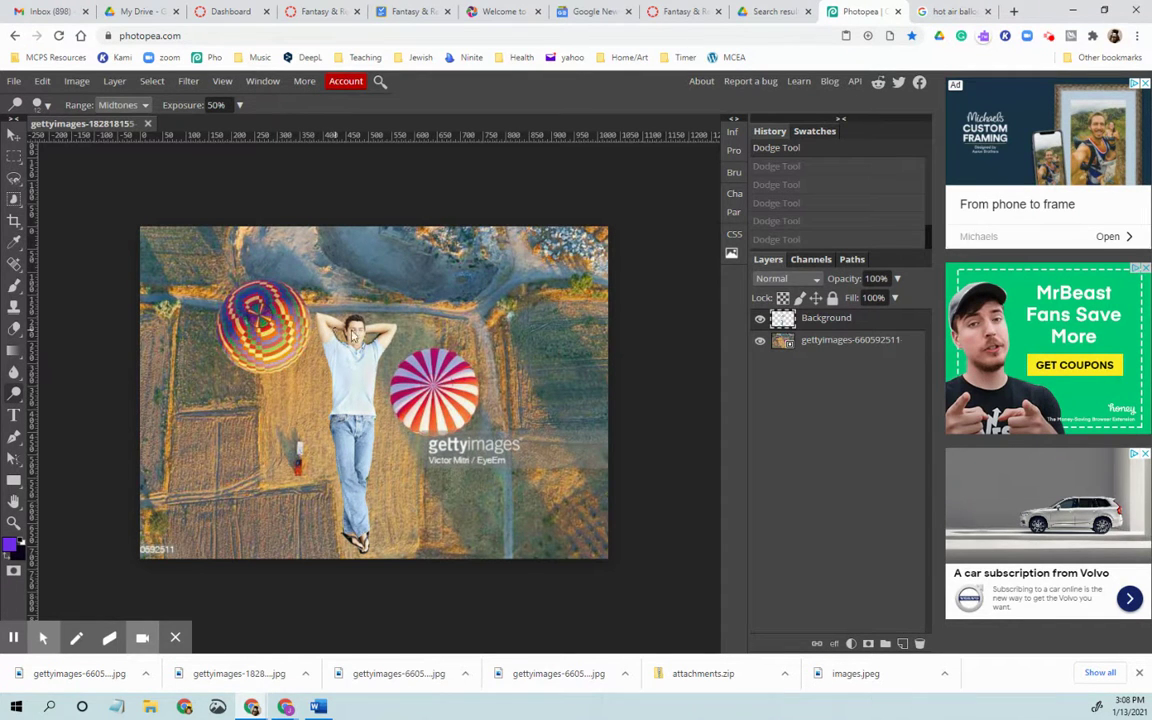
left_click(44, 106)
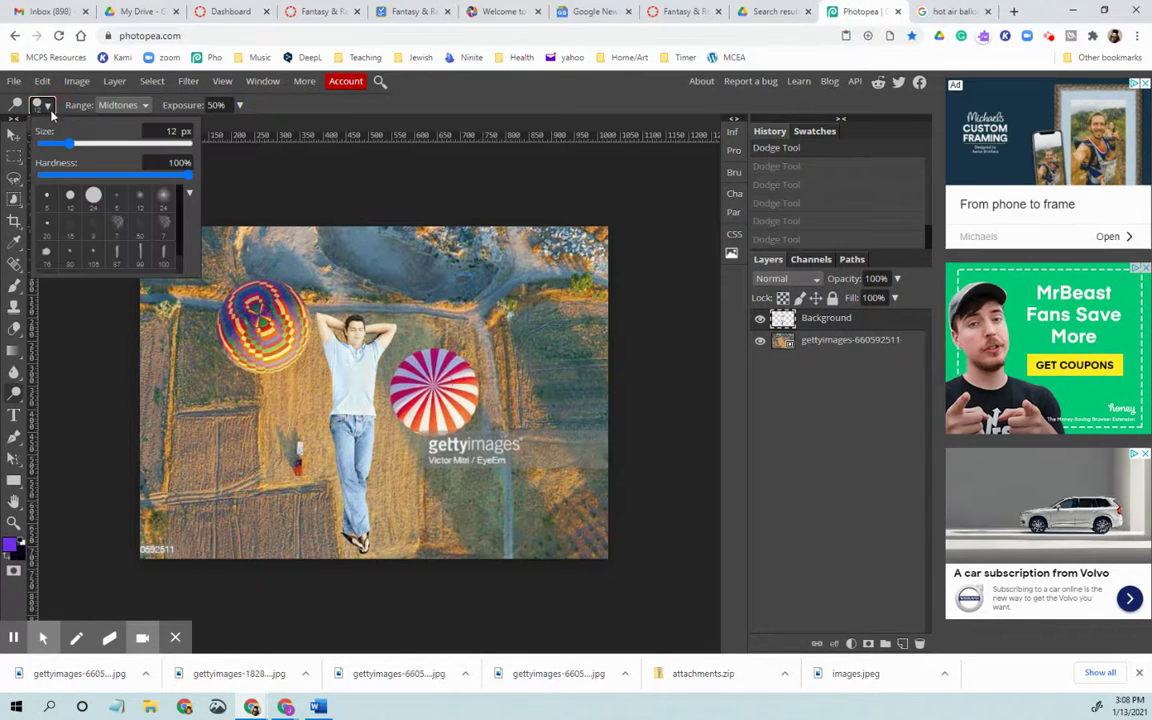
left_click(133, 145)
left_click_drag(141, 148, 155, 145)
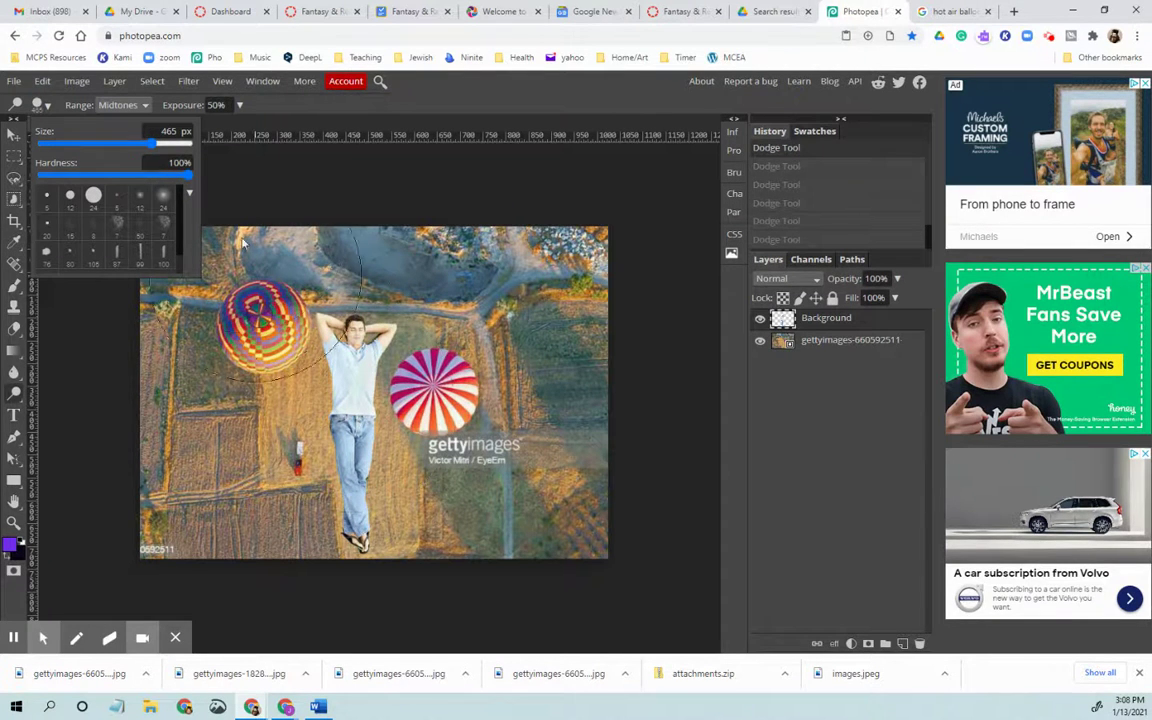
Enlarge the dodge brush to 698 px and make one dab at the photo's left edge beside the man.
left_click(171, 148)
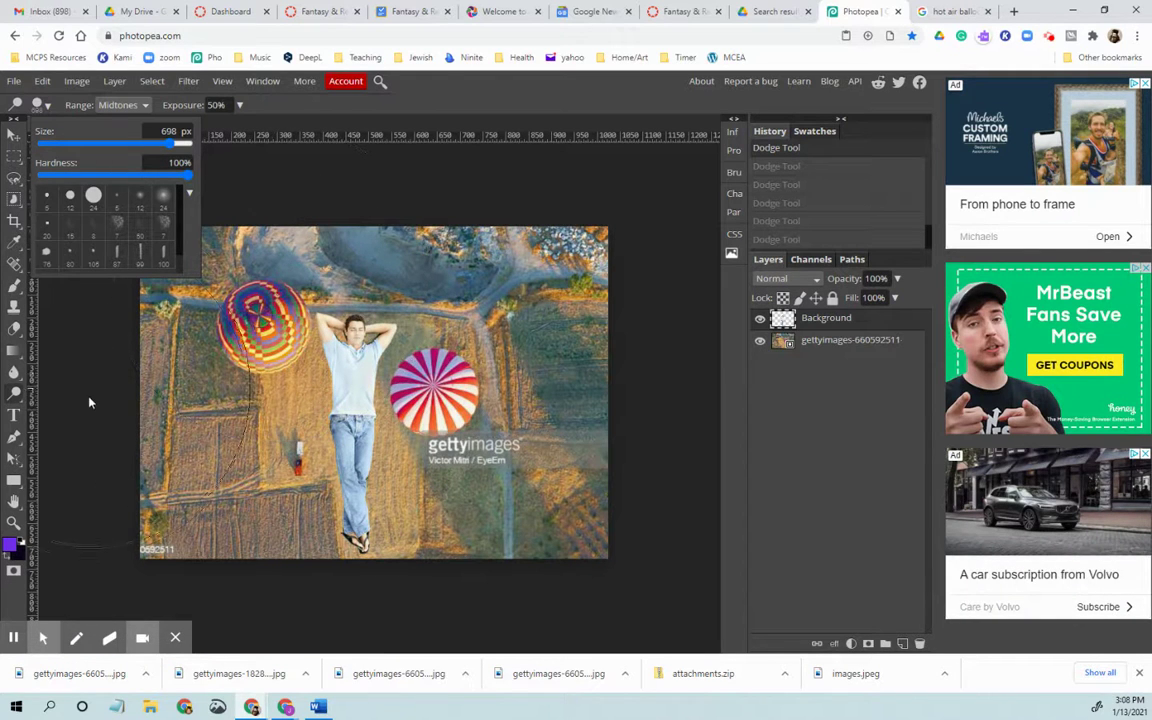
left_click(128, 349)
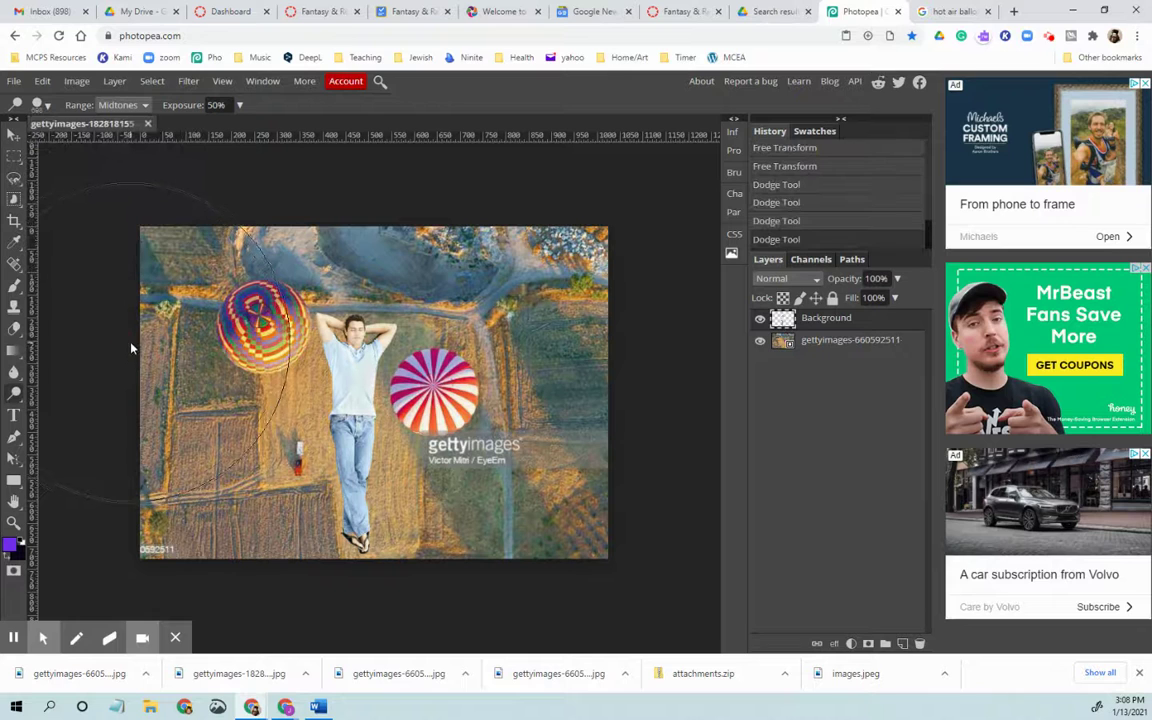
Switch to the Burn tool and set its brush size to 655 px.
right_click(14, 393)
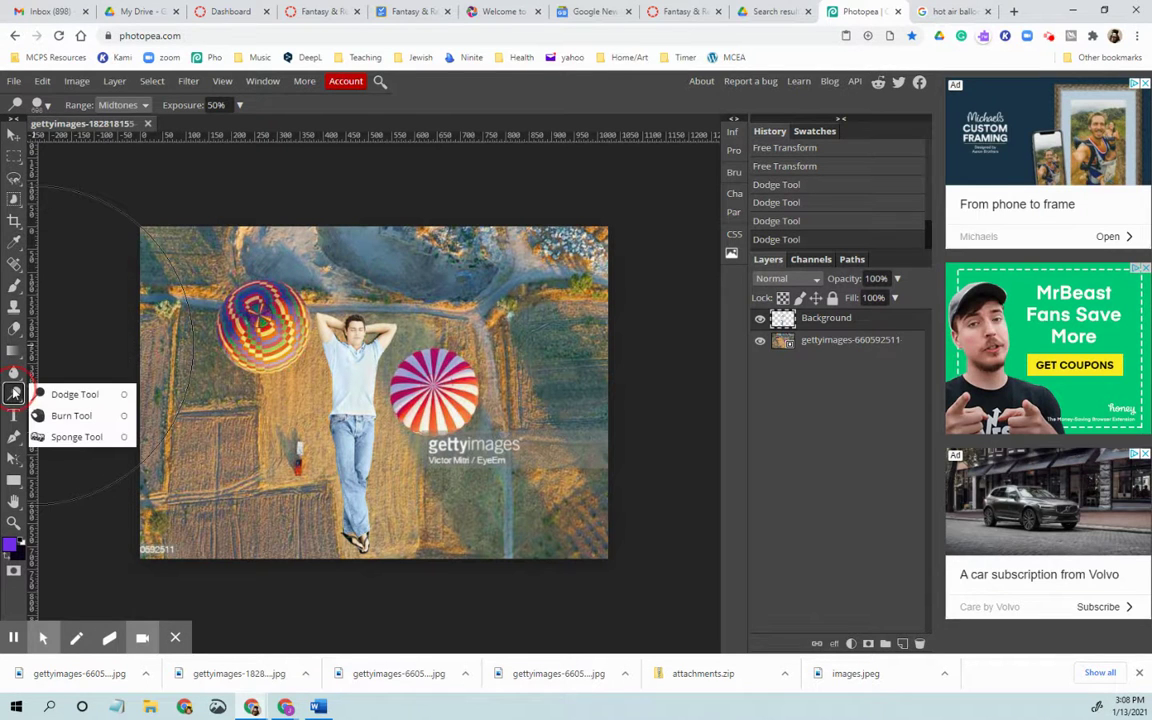
left_click(58, 418)
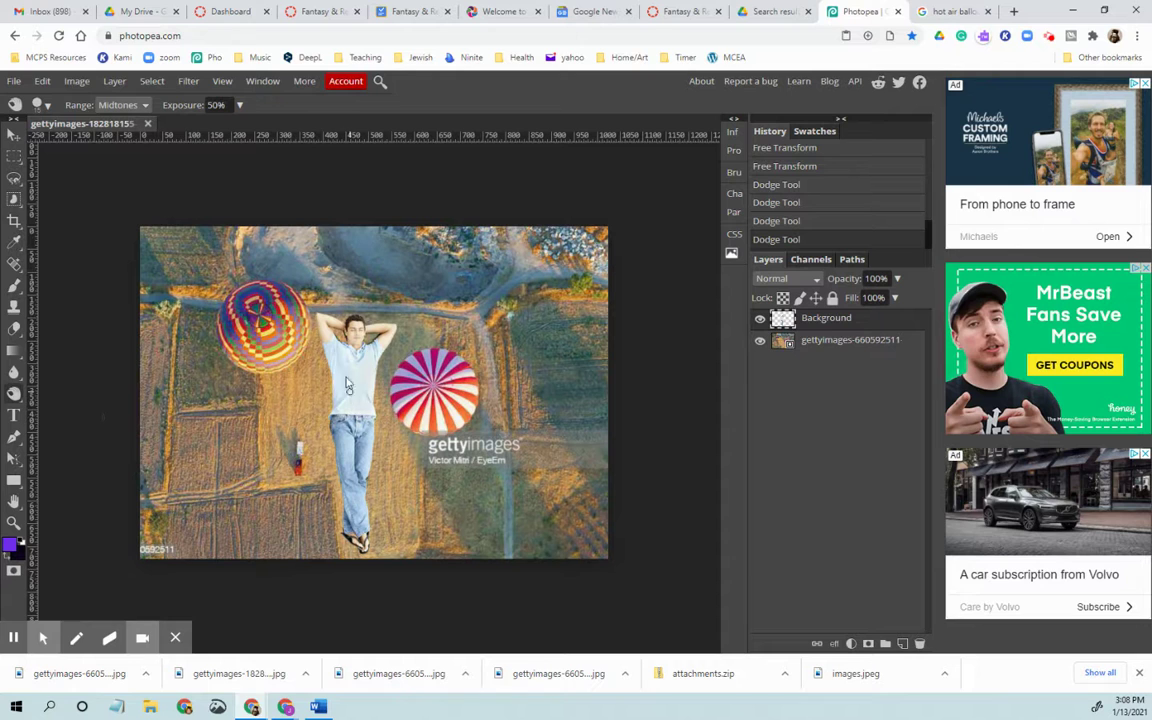
left_click(42, 104)
left_click_drag(75, 147, 168, 144)
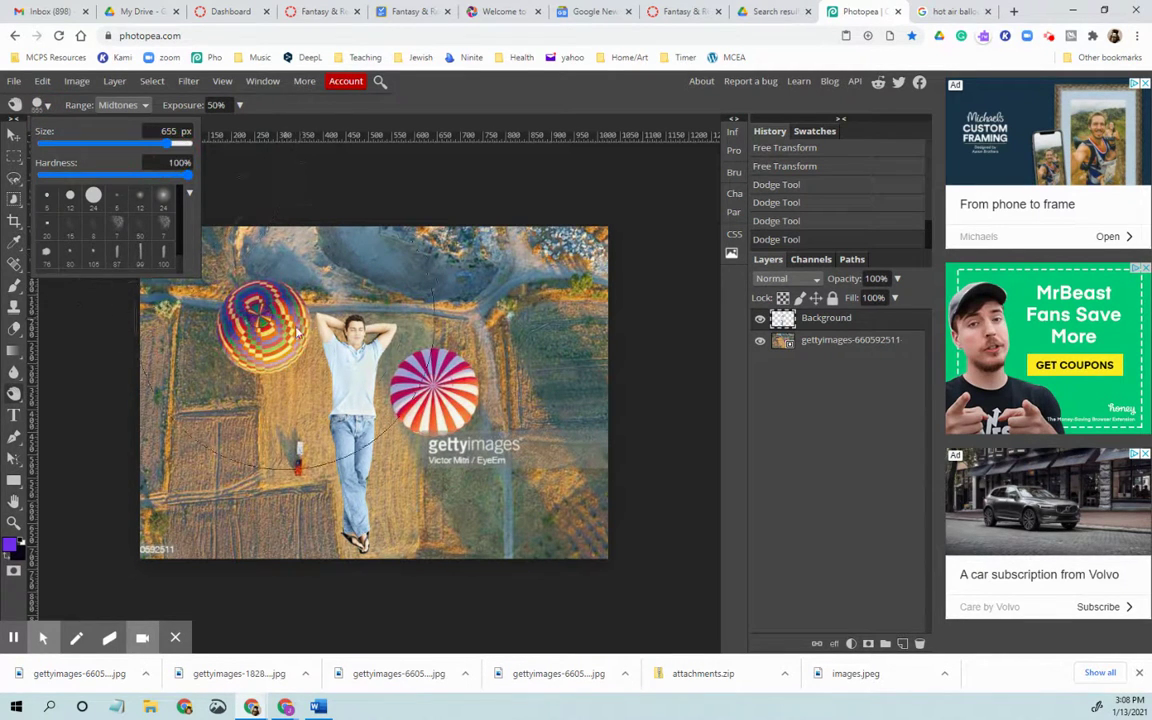
Darken the whole man with repeated large burn dabs centred on his waist.
left_click(340, 400)
left_click(358, 408)
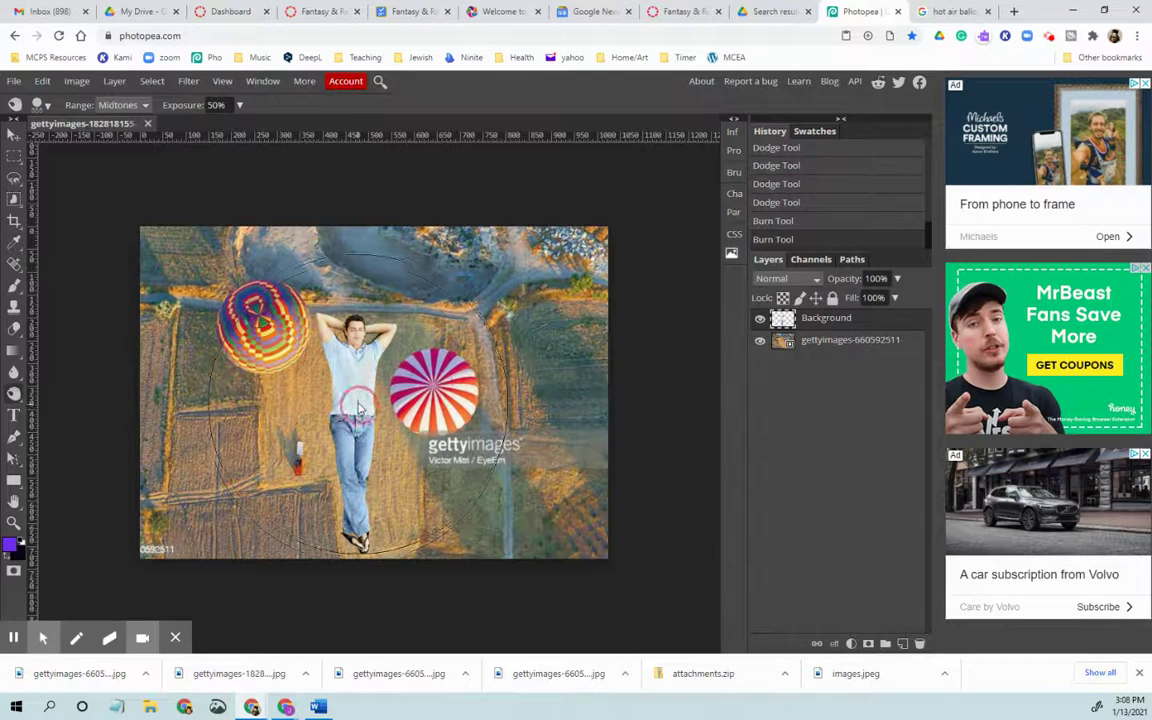
left_click(358, 409)
left_click(359, 410)
left_click(360, 412)
left_click(358, 411)
left_click(359, 412)
left_click(360, 414)
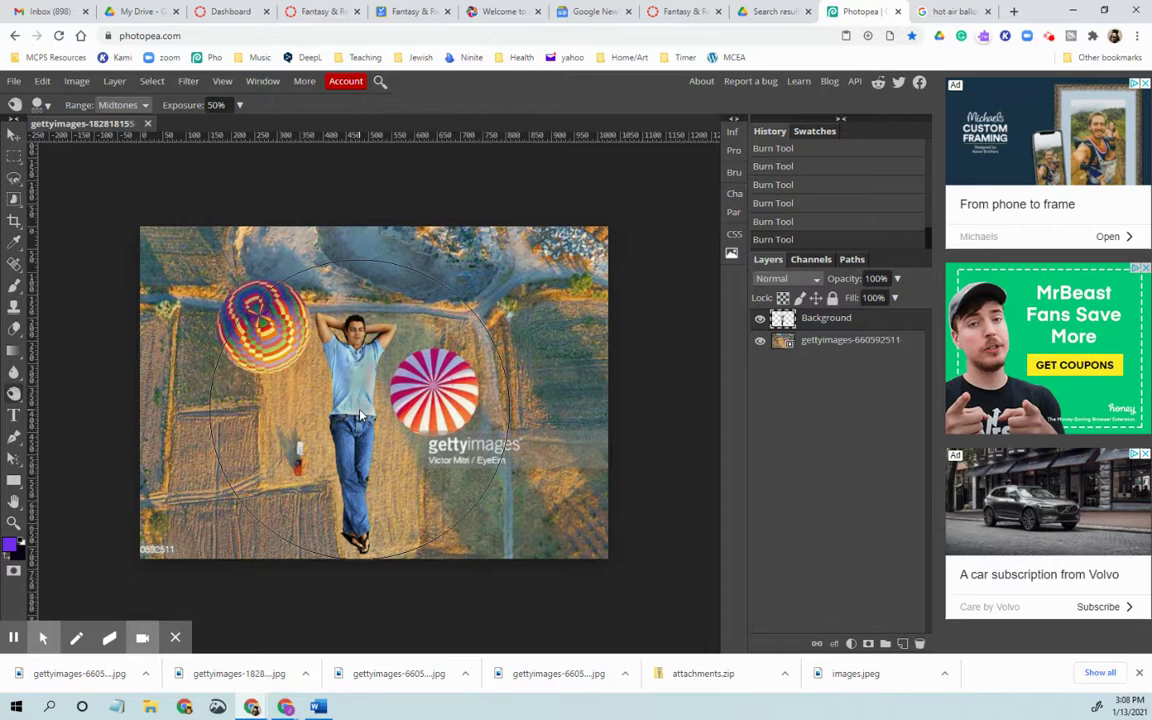
left_click(360, 415)
left_click(360, 415)
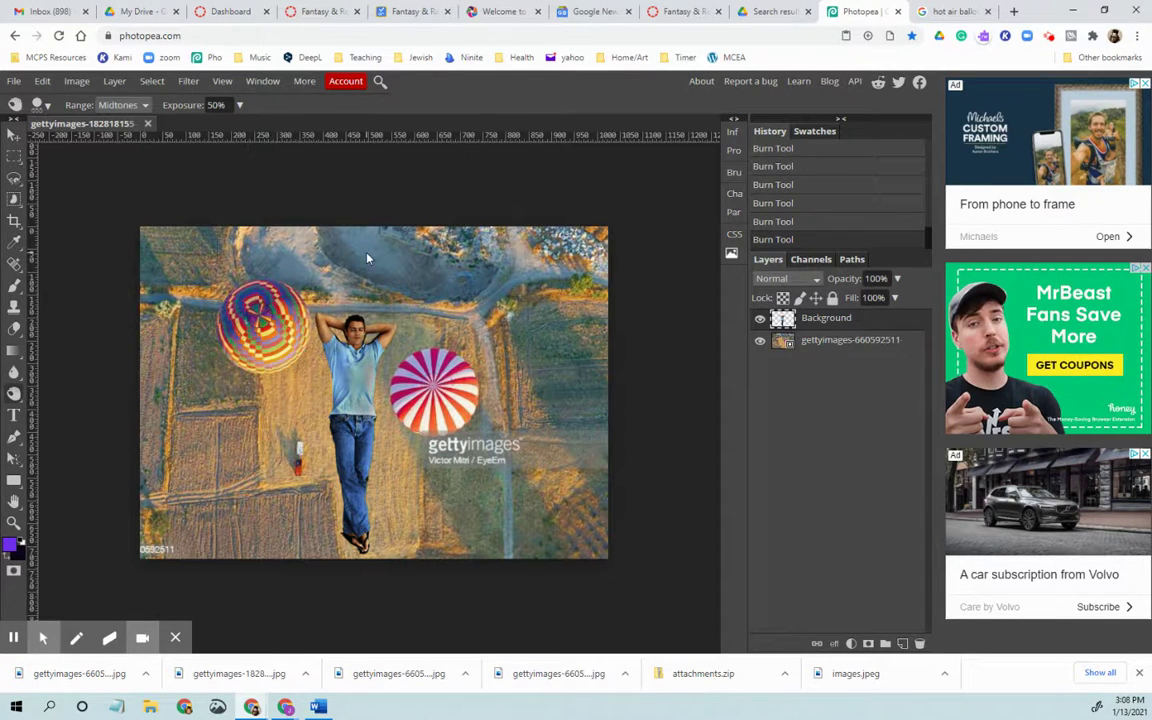
Shrink the burn brush to a few pixels for detail work on the man's upper body.
key("ctrl+plus")
key("ctrl+plus")
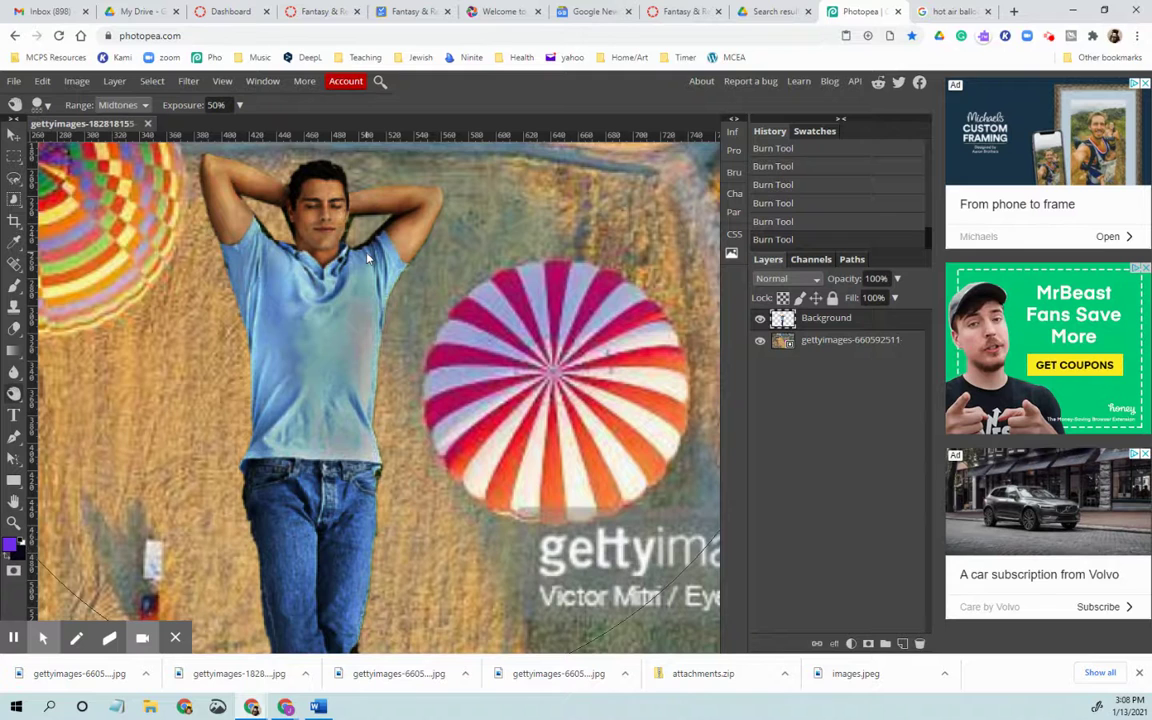
scroll(357, 255, "up", 3)
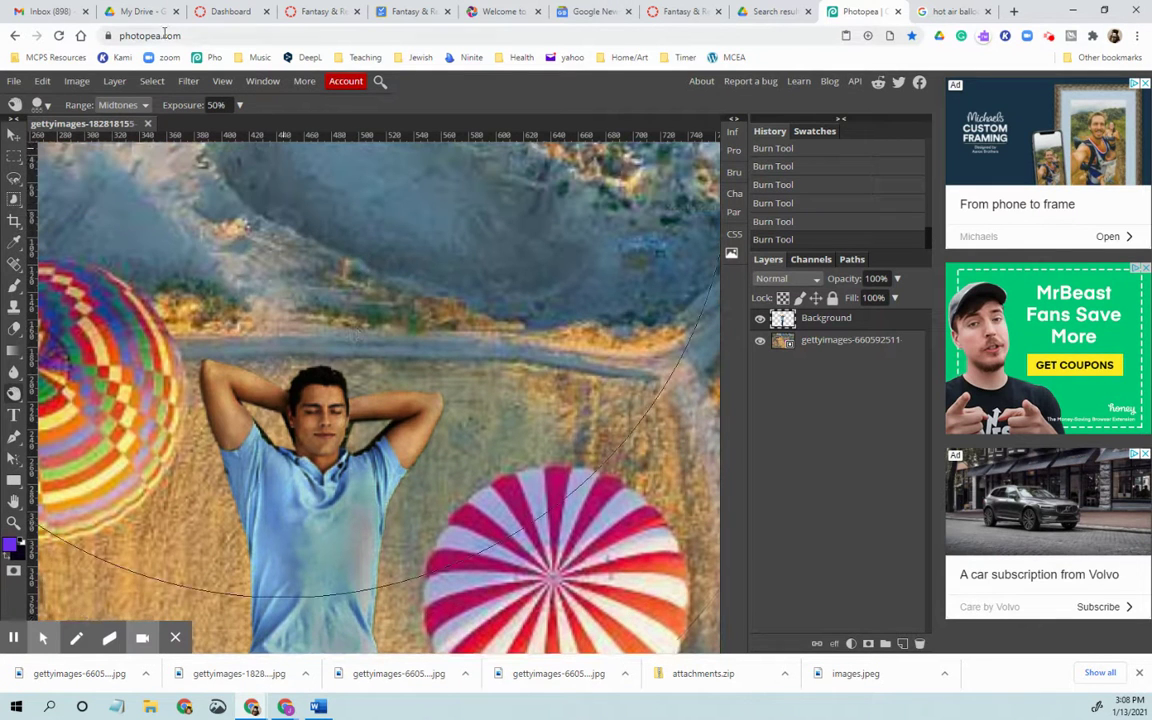
left_click(40, 104)
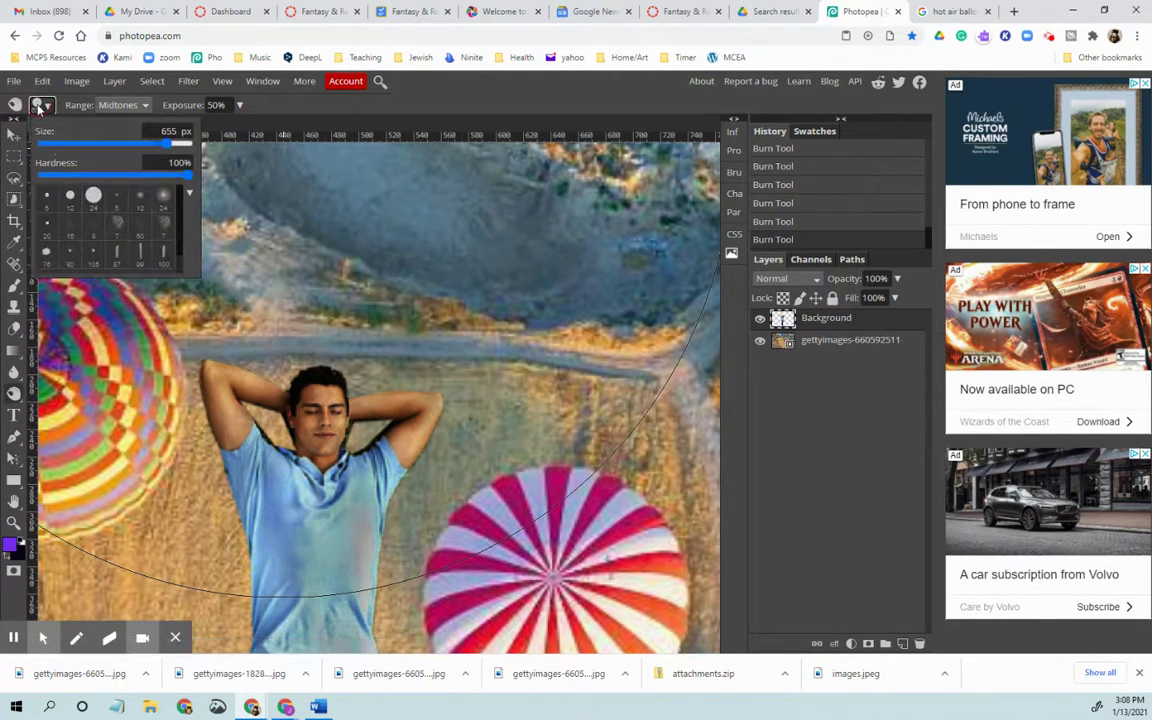
left_click(46, 143)
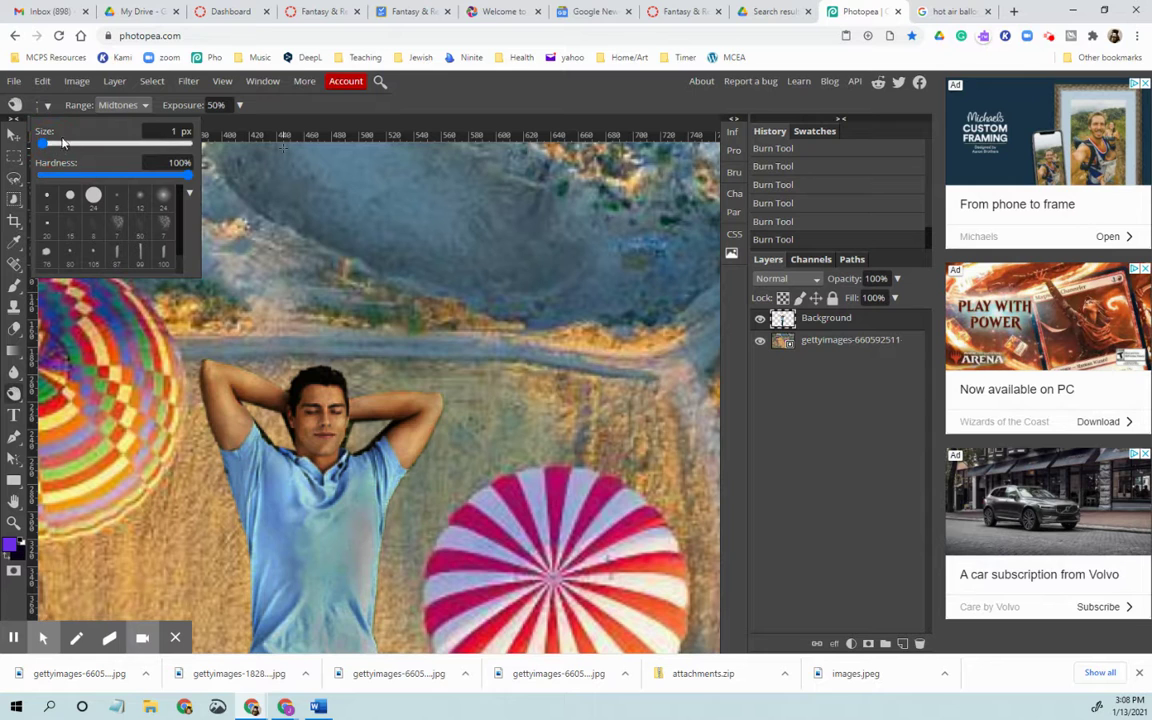
left_click(56, 144)
Try darkening small spots on the man's forehead and raised elbow with fine burn strokes, and undo them.
mouse_move(313, 404)
left_mouse_down()
mouse_move(290, 380)
mouse_move(310, 399)
left_mouse_up()
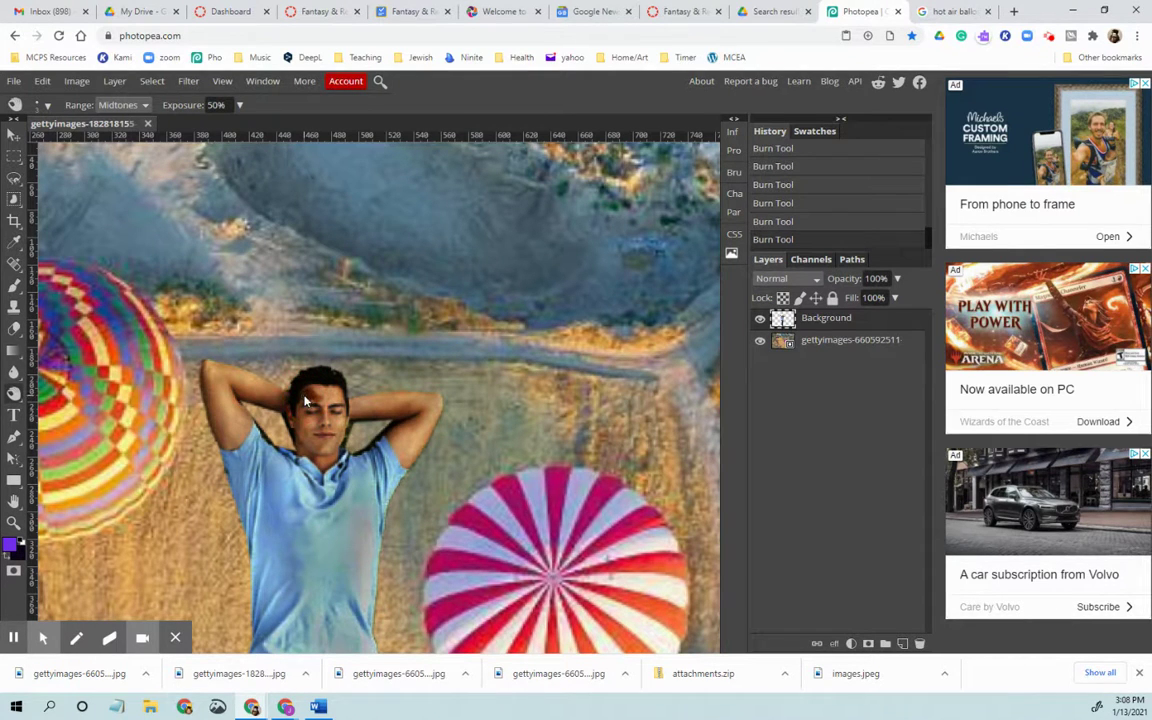
key("ctrl+z")
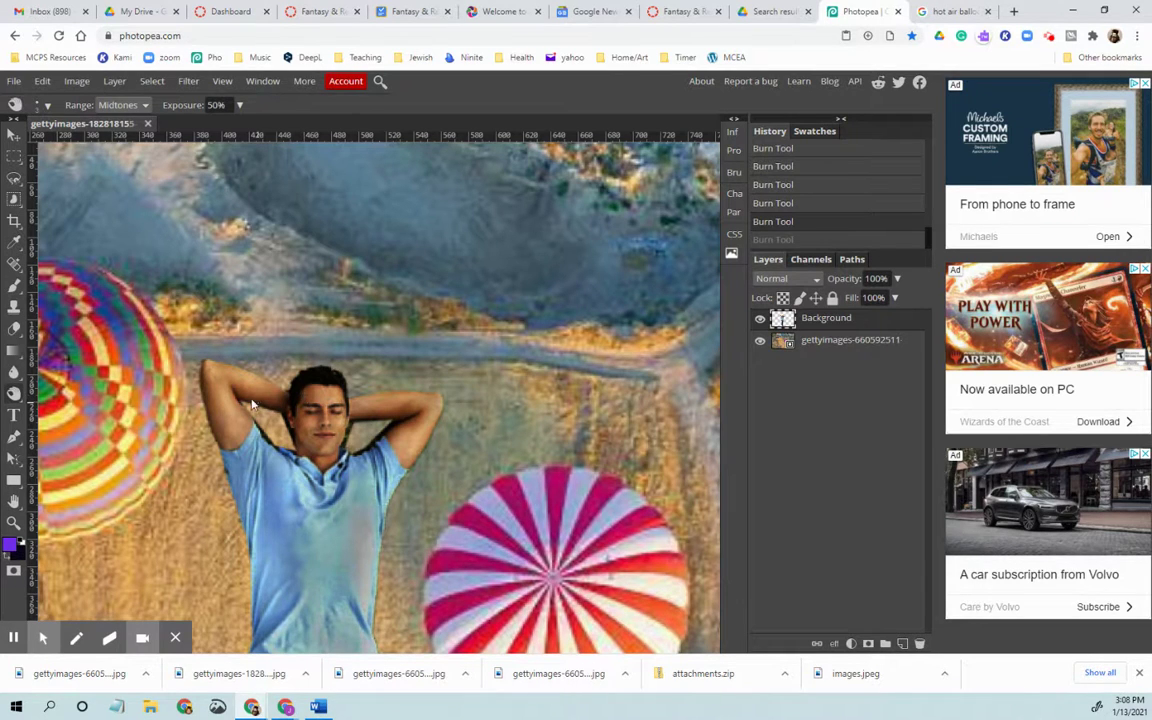
left_click(207, 376)
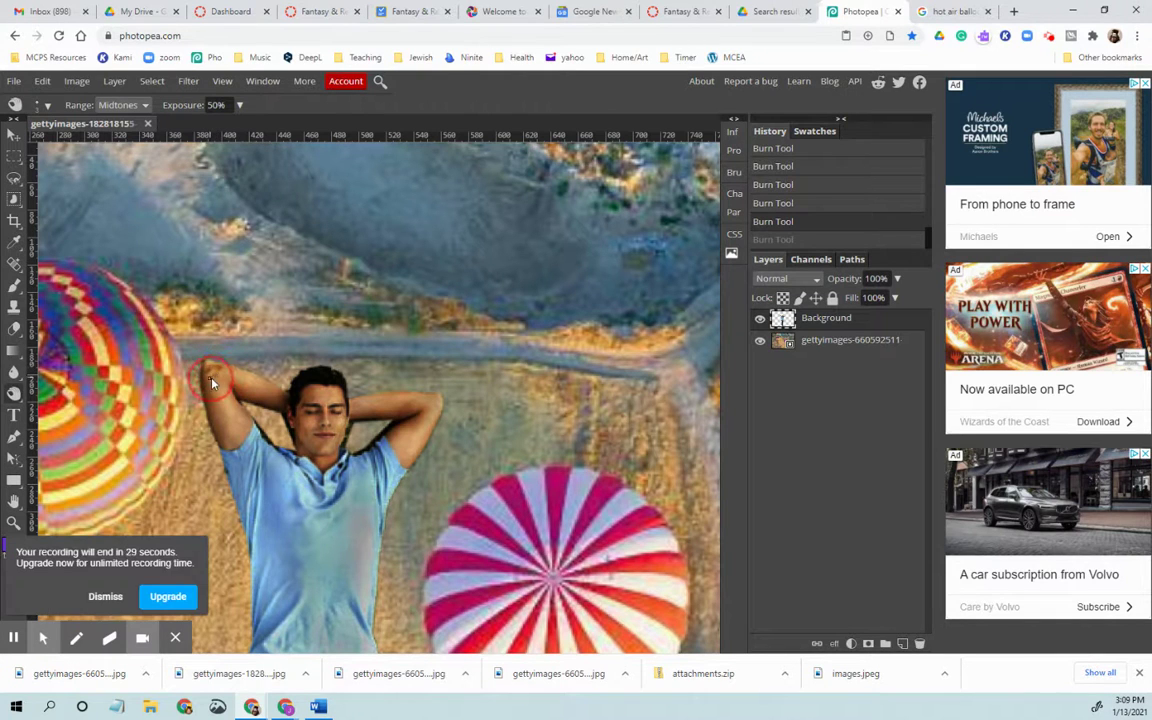
left_click_drag(218, 374, 207, 381)
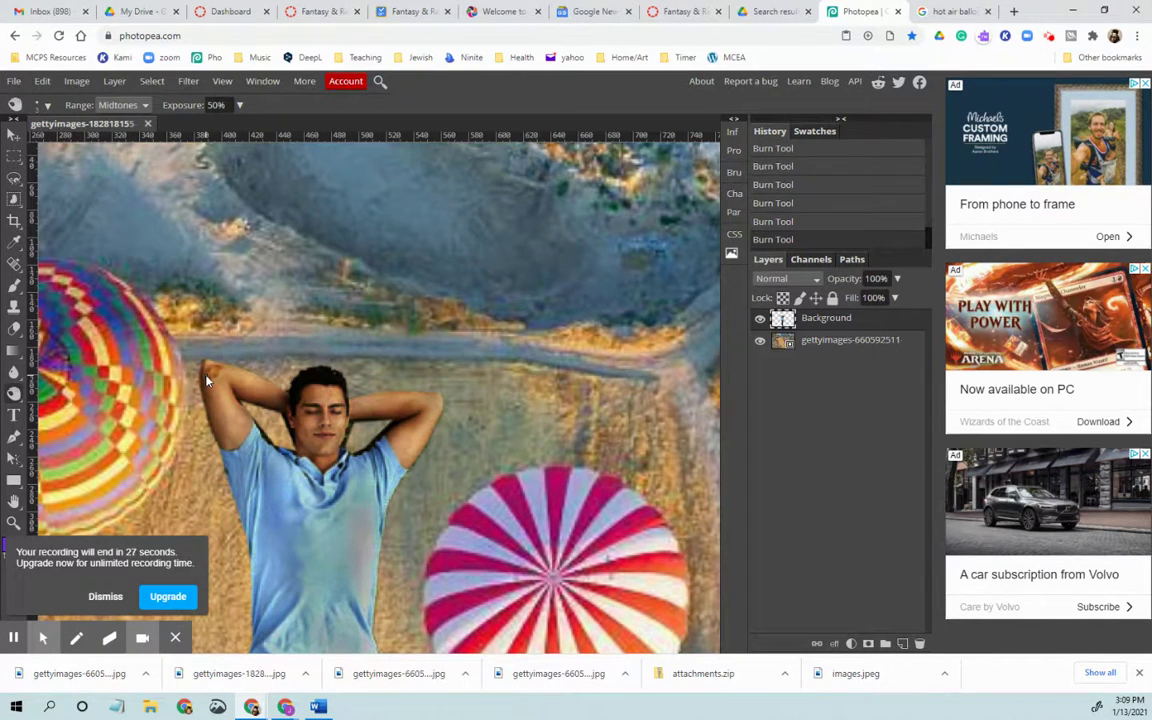
key("ctrl+z")
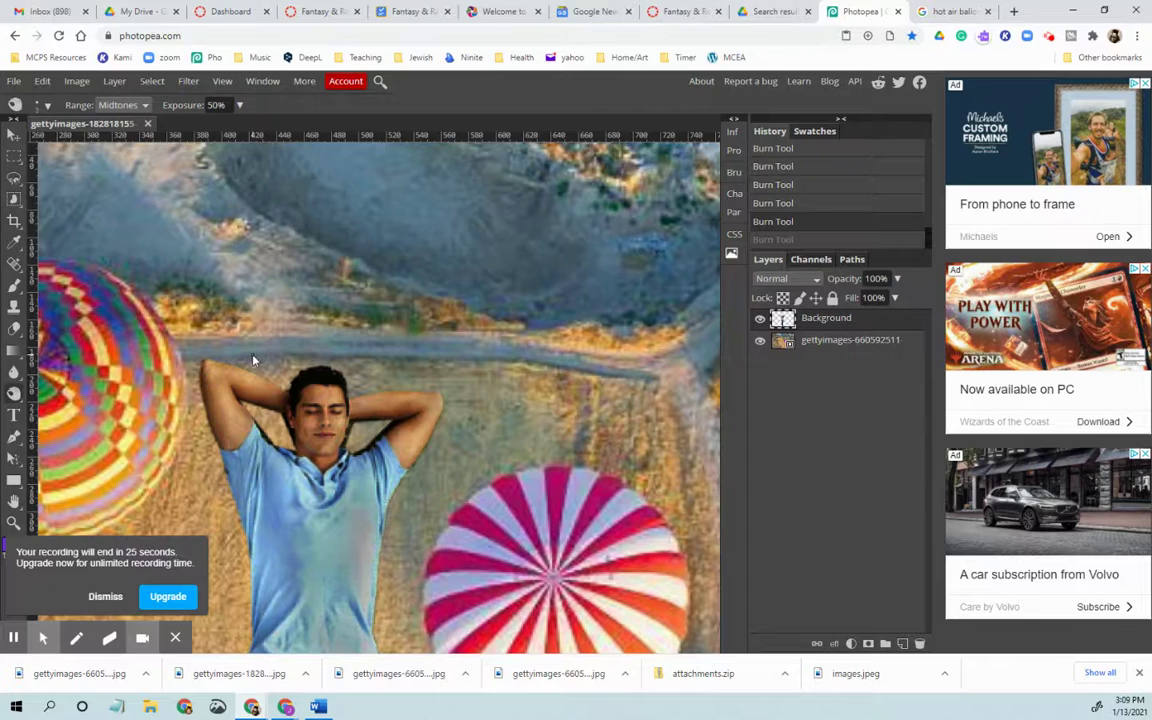
Review the darkened man up close from head to feet, and check him within the whole composite.
scroll(250, 365, "down", 5)
scroll(272, 373, "down", 5)
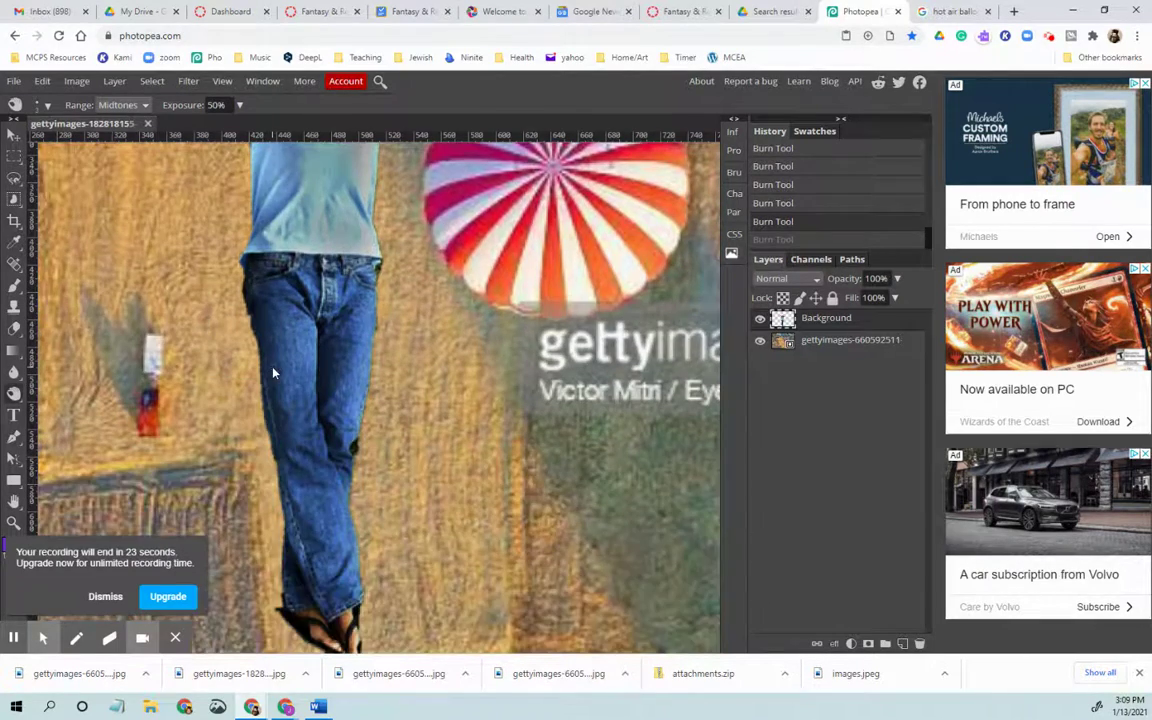
scroll(272, 373, "up", 3)
scroll(272, 373, "down", 3)
scroll(272, 373, "up", 5)
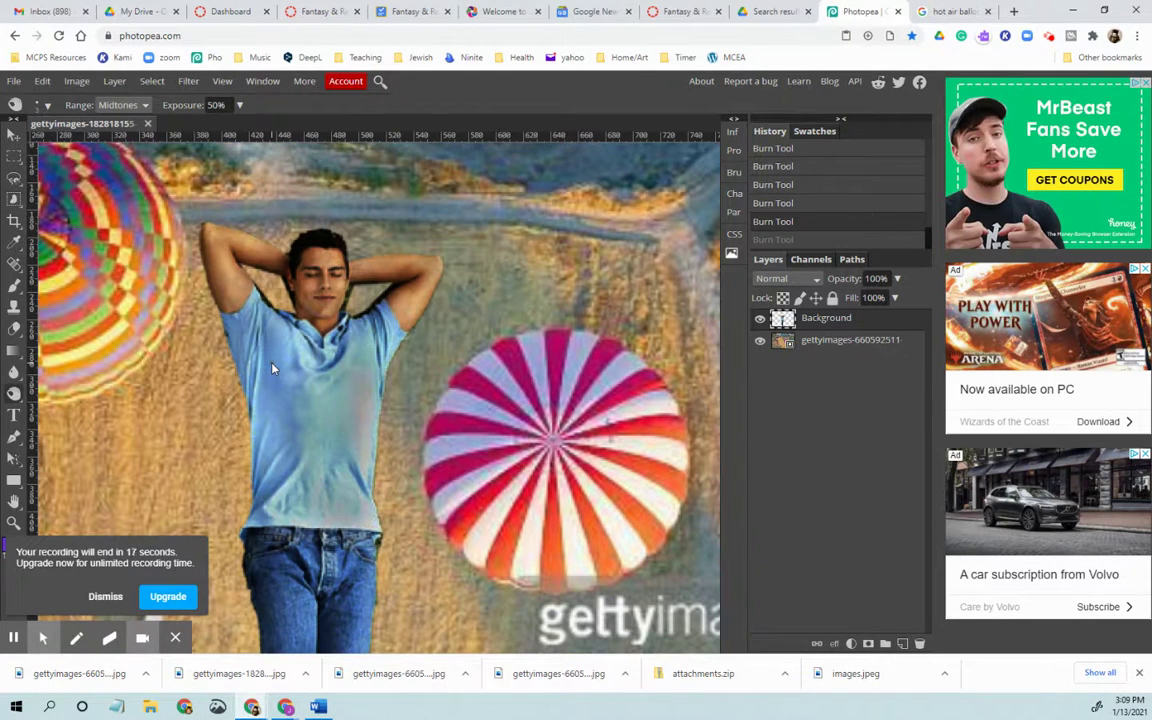
scroll(272, 368, "down", 5)
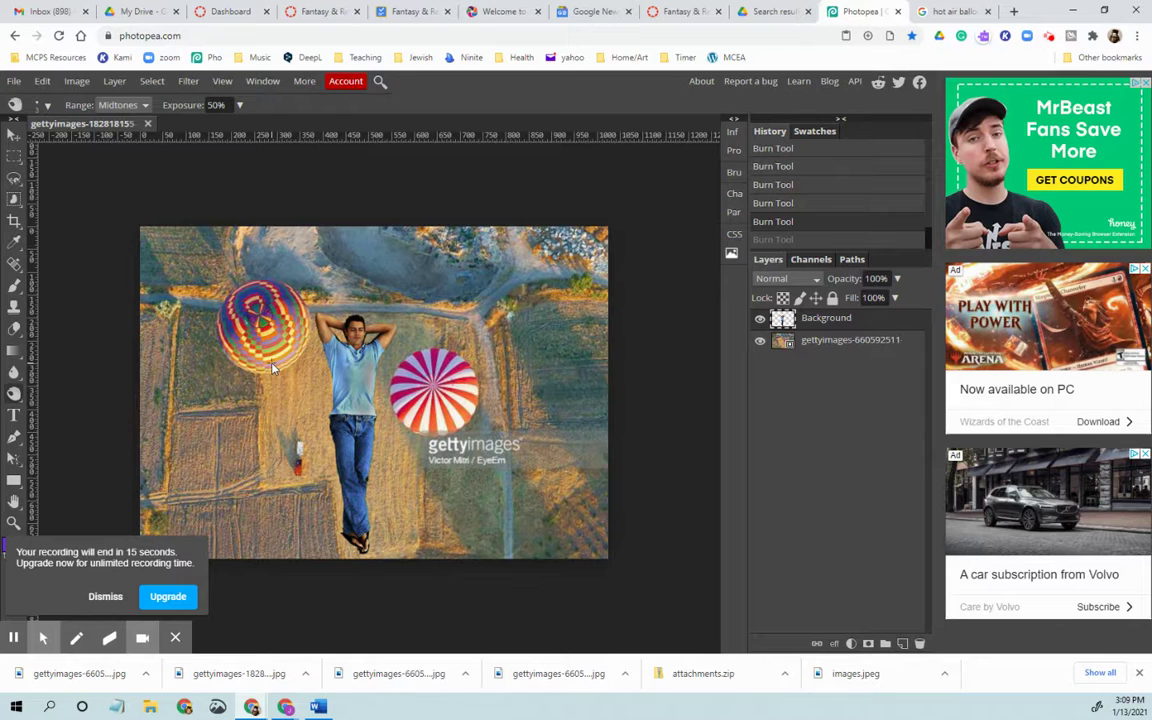